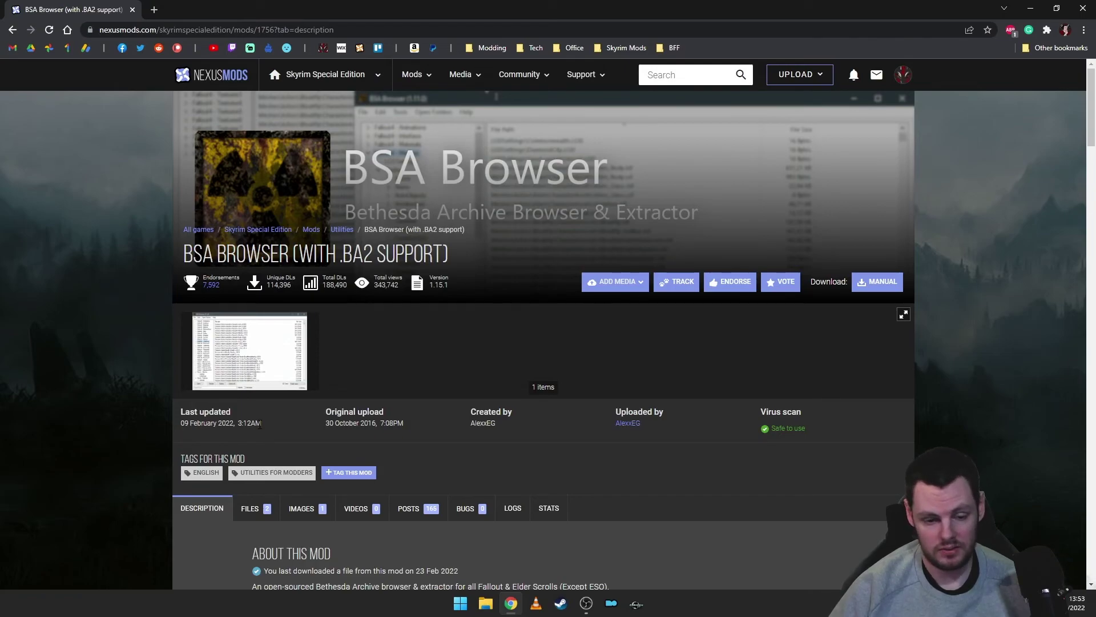
Scroll through the BSA Browser mod's Description on Nexus Mods and back up
scroll(328, 385, down, 7)
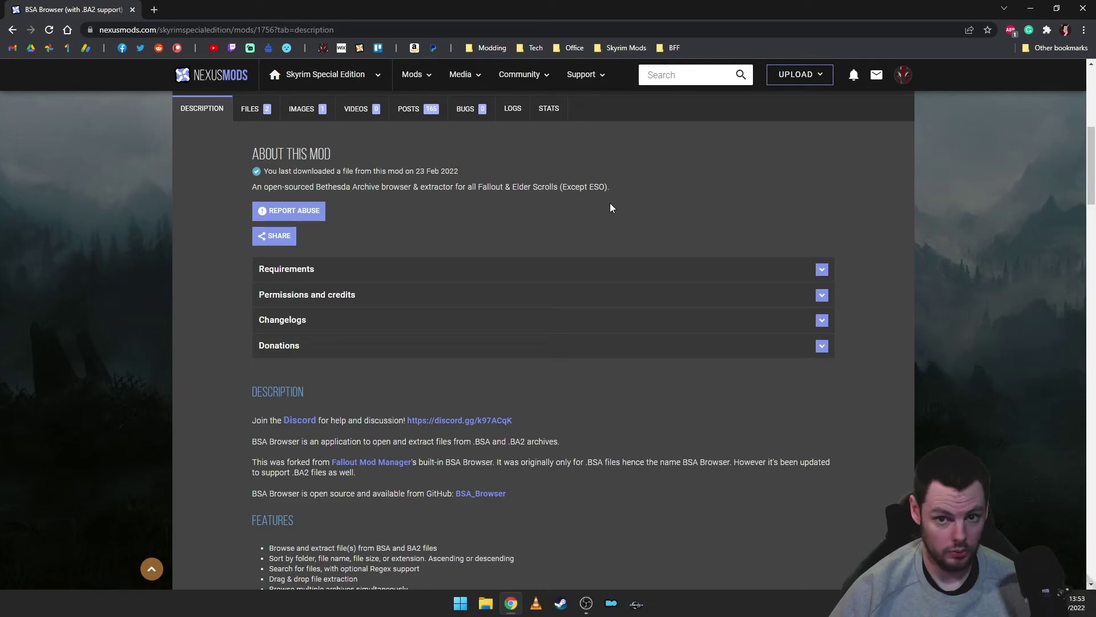
scroll(508, 194, down, 3)
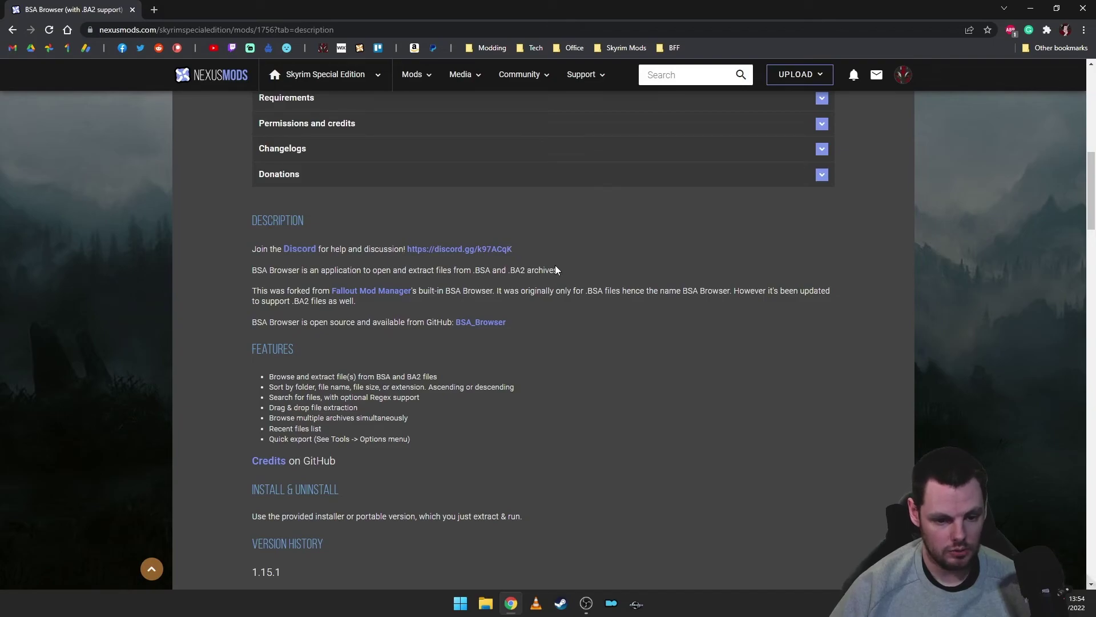
scroll(555, 266, down, 6)
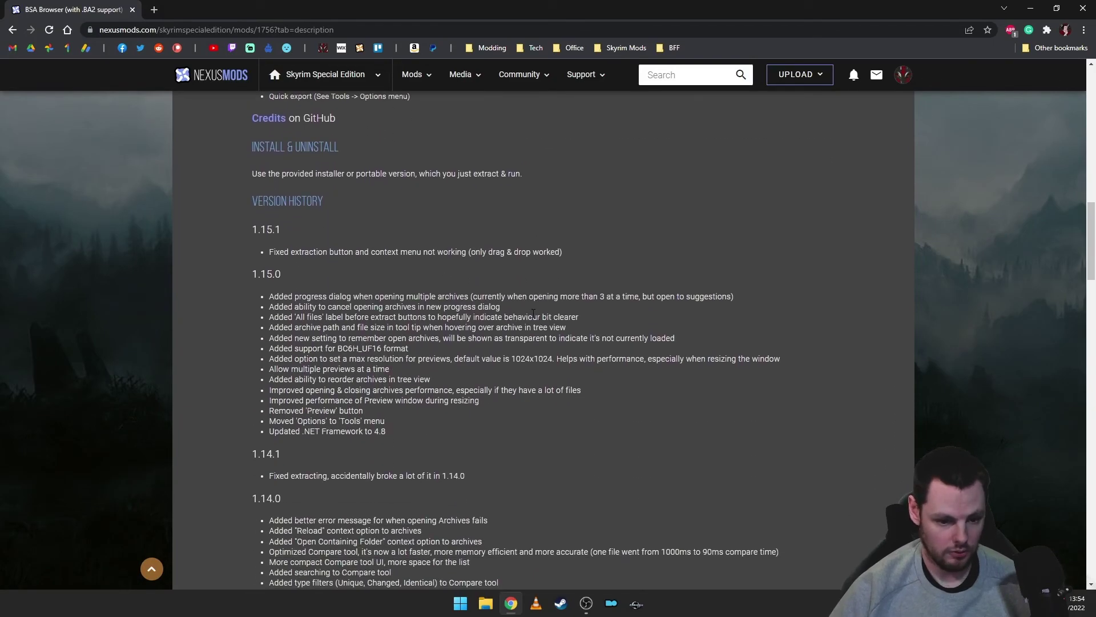
scroll(520, 292, up, 9)
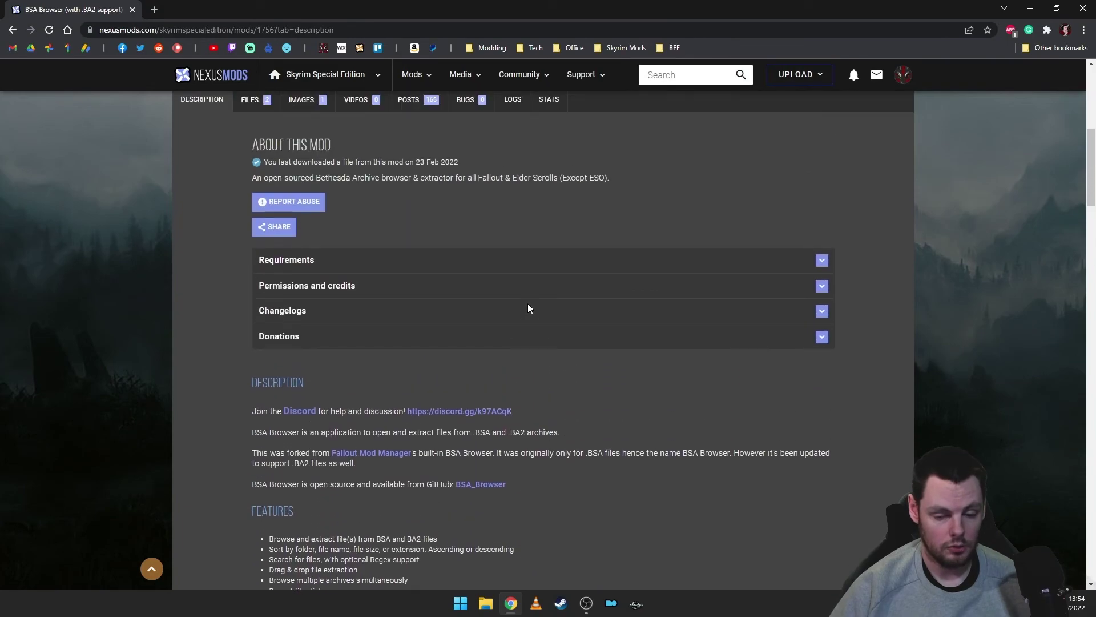
scroll(411, 276, up, 7)
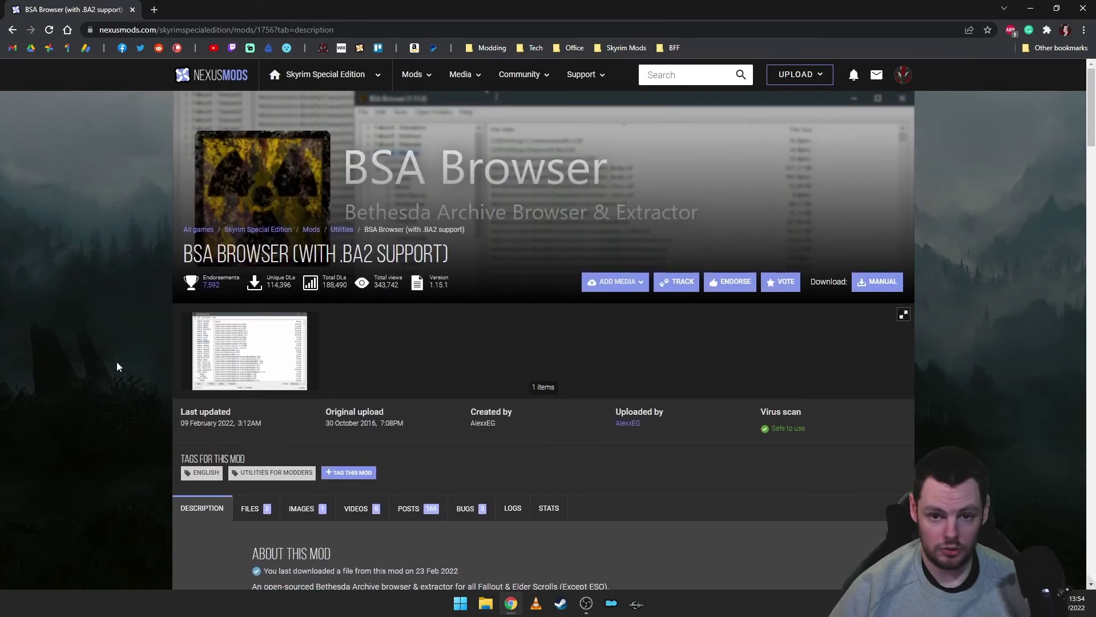
Manually download the BSA Browser Portable 1.15.1 .7z archive from the Main Files section
click(251, 509)
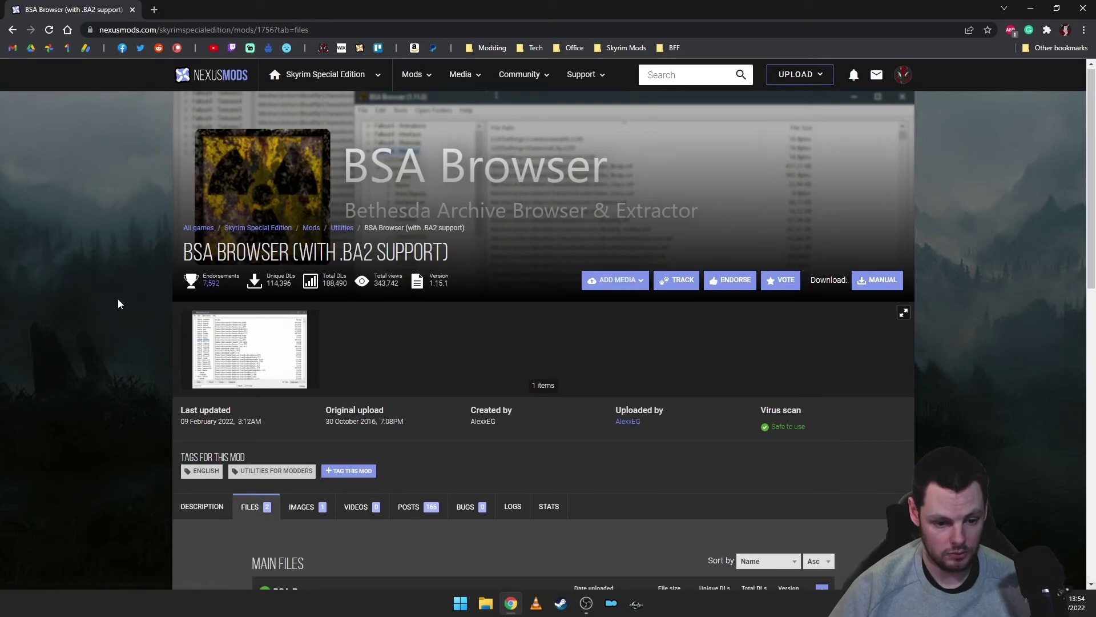
scroll(120, 299, down, 6)
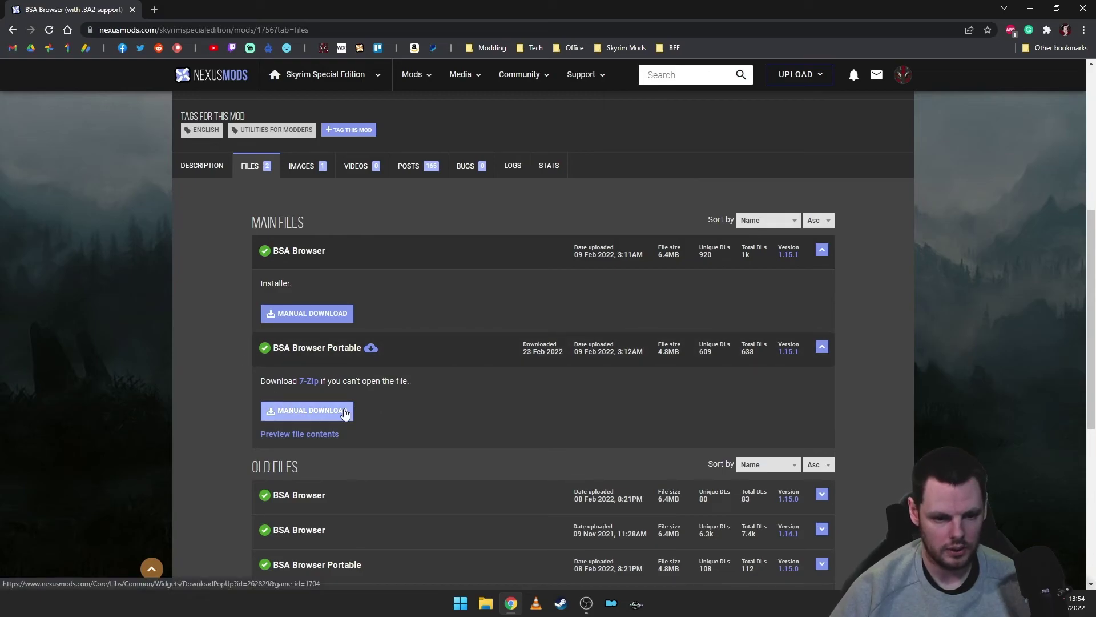
click(345, 414)
click(121, 573)
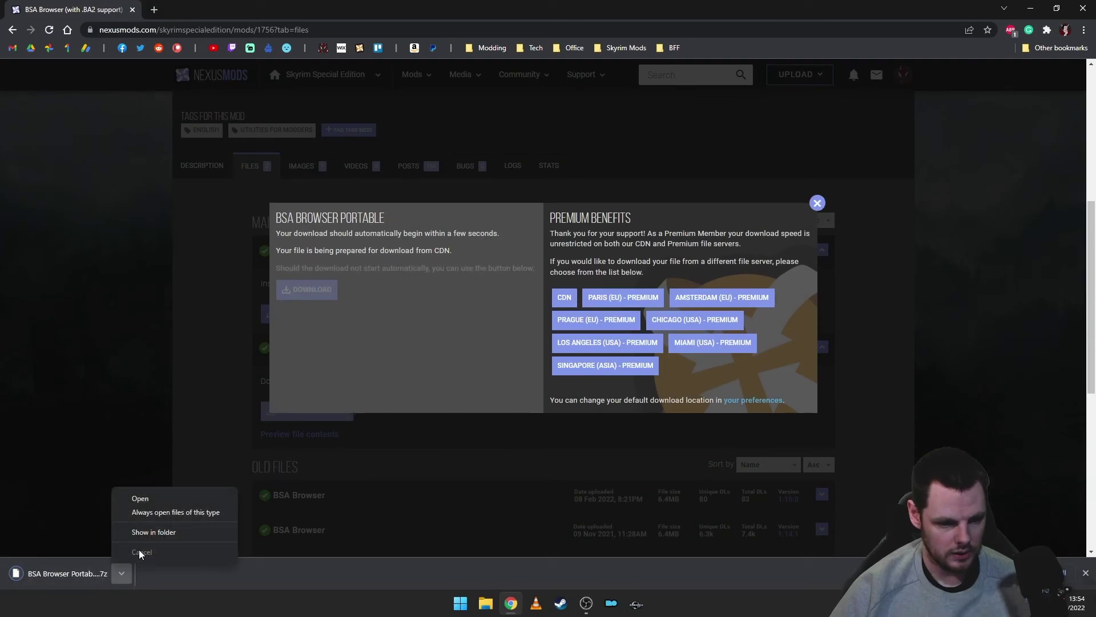
Extract the downloaded .7z archive into its own folder in Downloads using 7-Zip
click(154, 532)
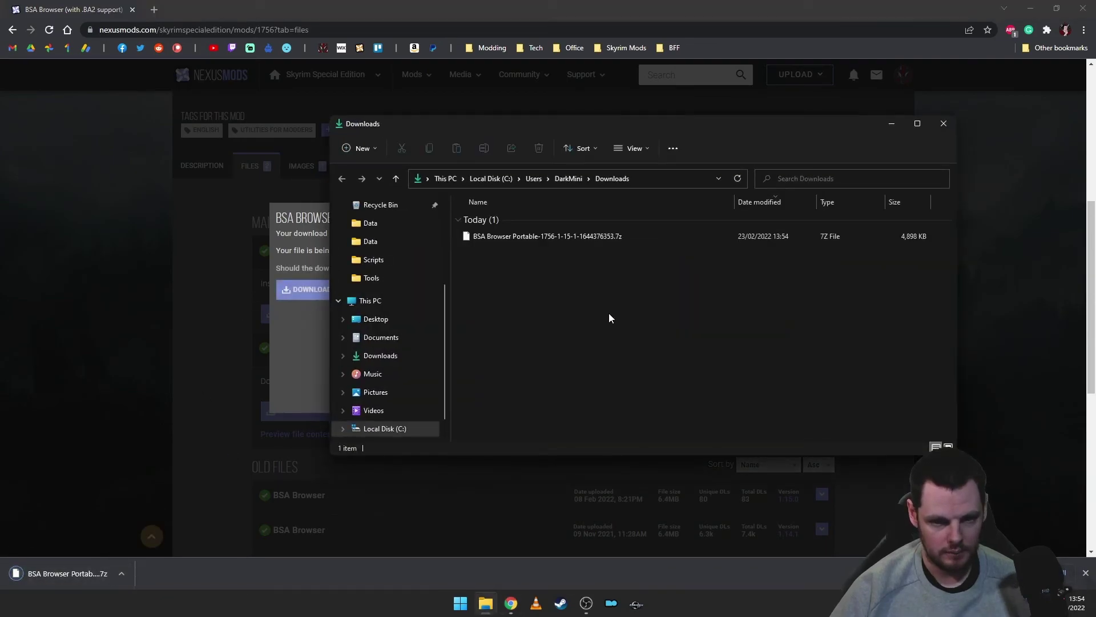
right_click(537, 236)
mouse_move(585, 258)
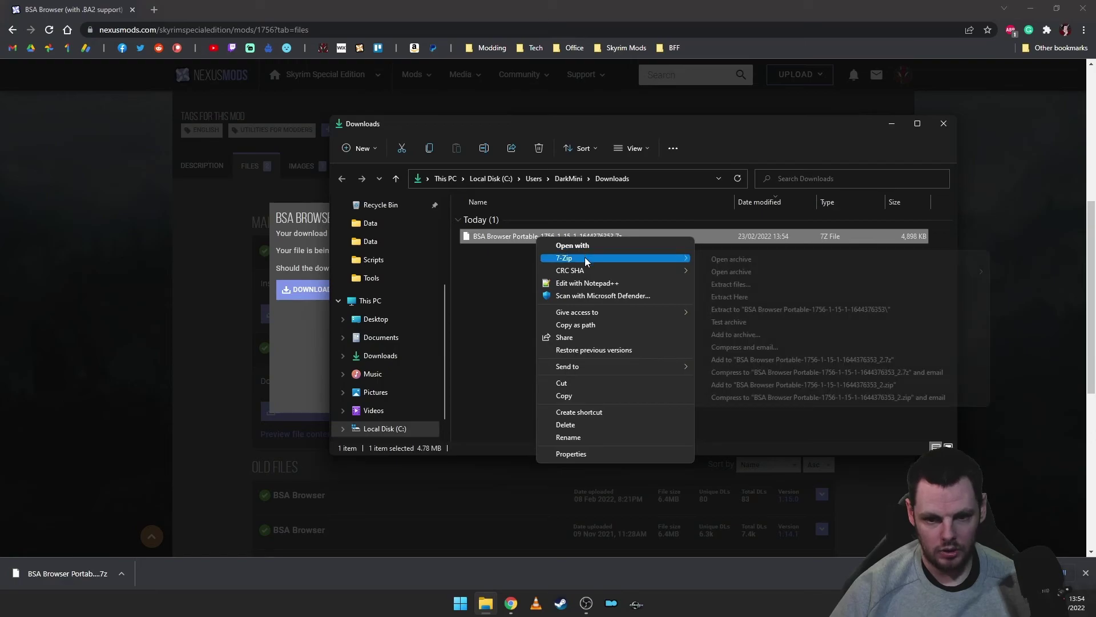
click(780, 308)
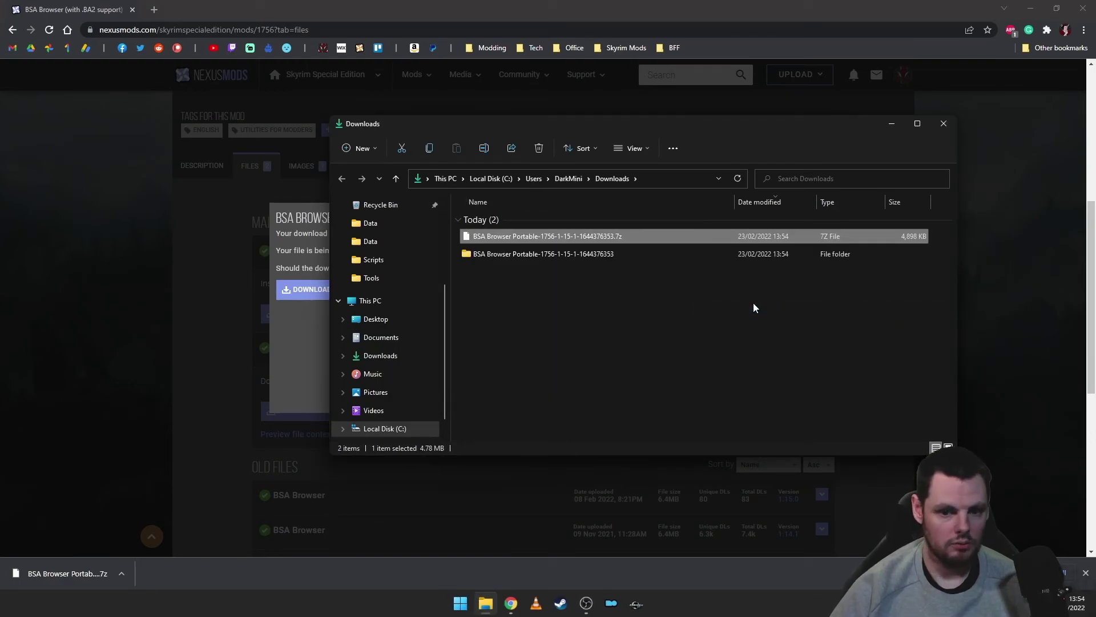
Rename the extracted folder to 'BSA Browser' and open it
click(529, 256)
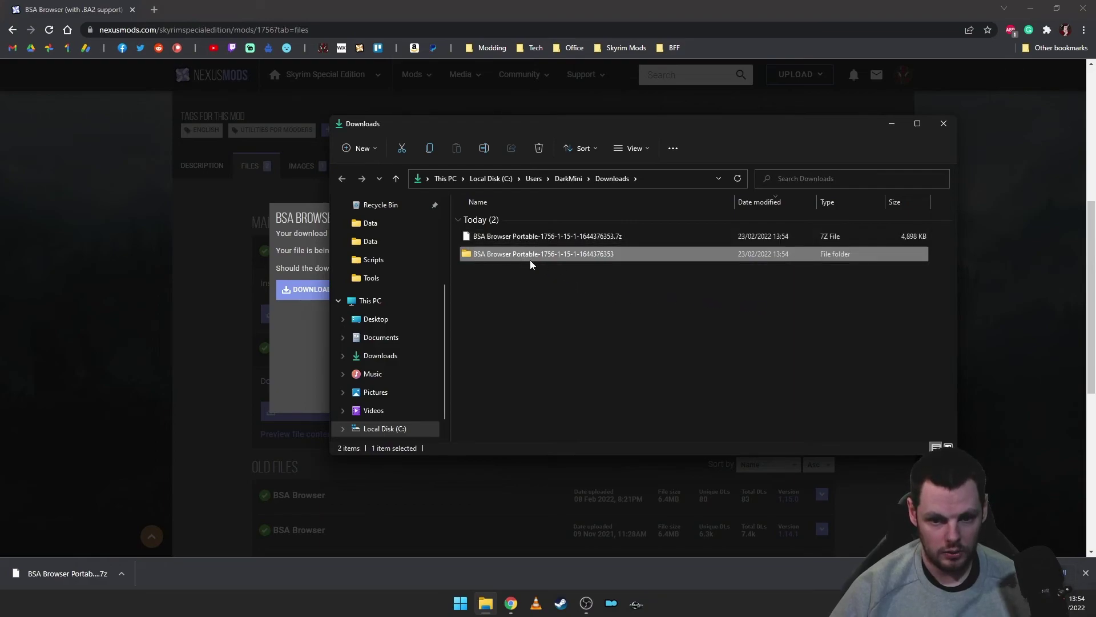
click(522, 252)
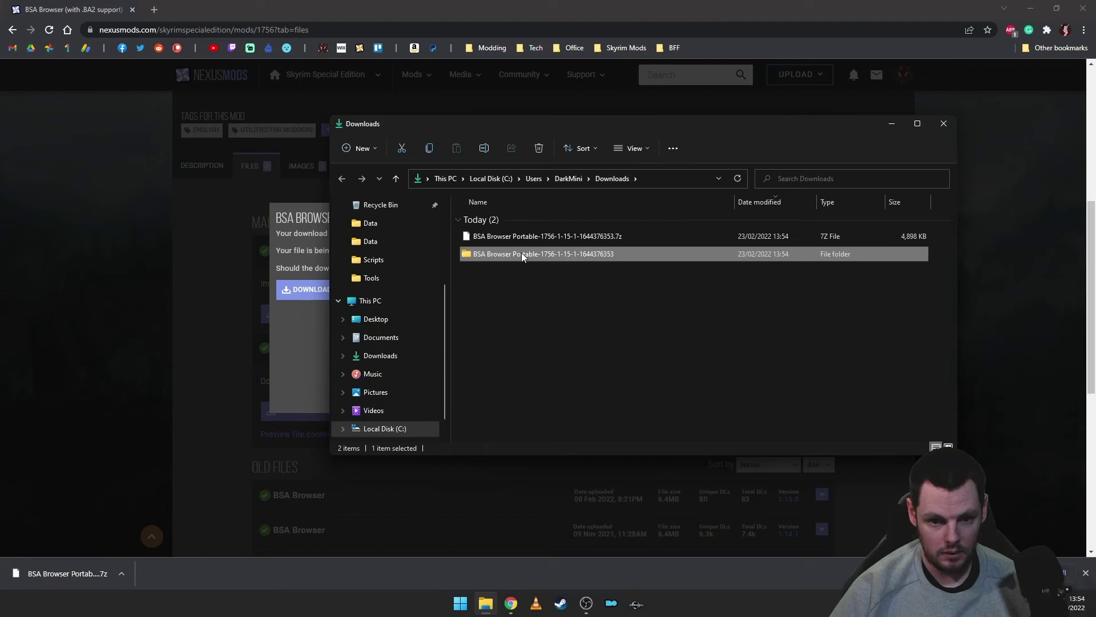
key(End)
key(BackSpace)
key(BackSpace)
key(BackSpace)
key(BackSpace)
key(BackSpace)
key(BackSpace)
key(BackSpace)
key(BackSpace)
key(BackSpace)
key(BackSpace)
key(BackSpace)
key(BackSpace)
key(BackSpace)
key(BackSpace)
key(BackSpace)
key(BackSpace)
key(BackSpace)
key(BackSpace)
key(BackSpace)
key(BackSpace)
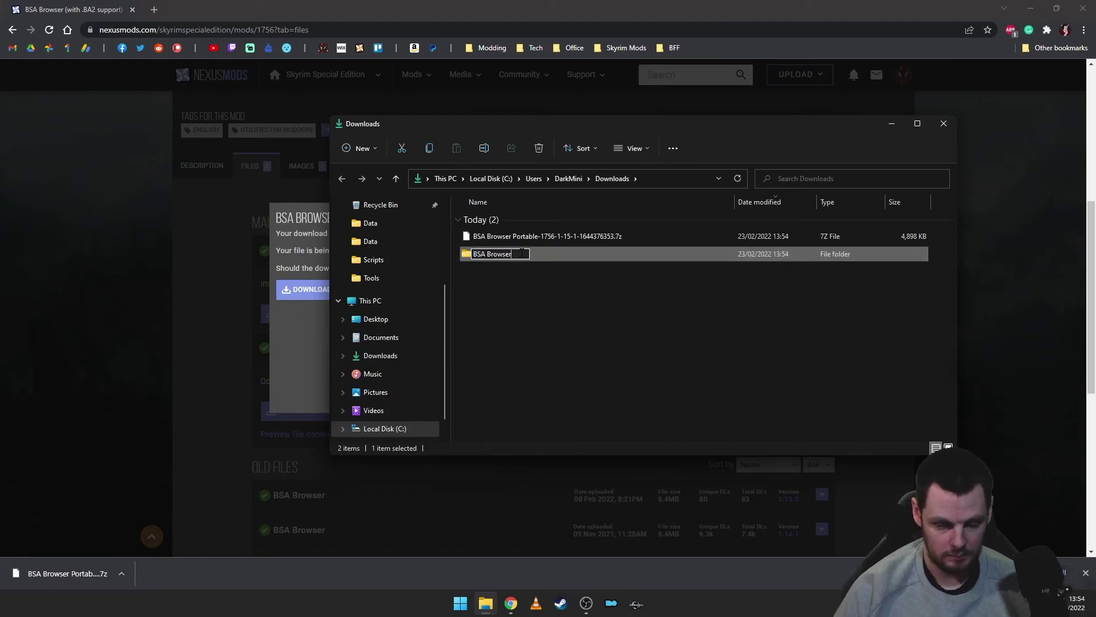
key(Return)
double_click(508, 255)
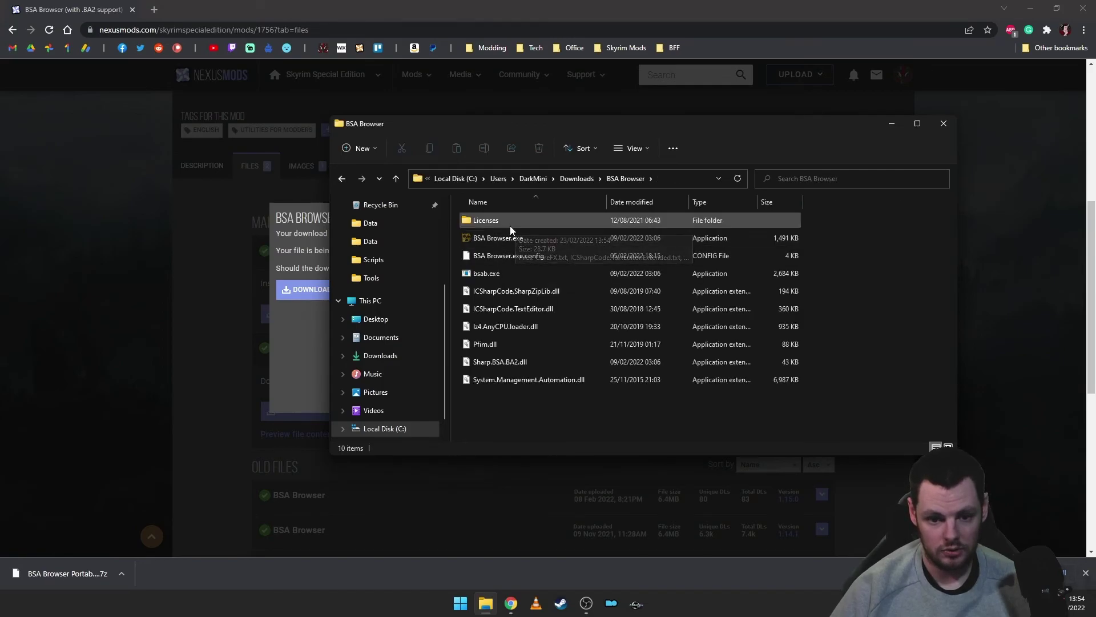
Cut the BSA Browser folder from Downloads
click(577, 178)
right_click(499, 251)
click(488, 258)
right_click(488, 259)
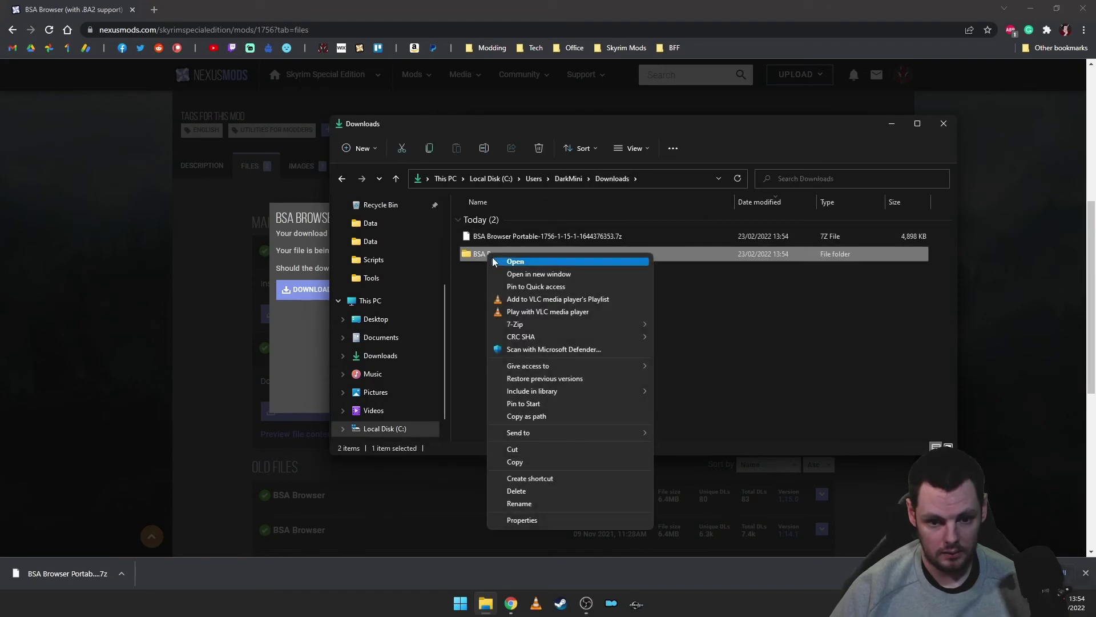
click(537, 451)
Paste BSA Browser into Skyrim Special Edition's Tools folder and close Explorer
scroll(390, 290, up, 2)
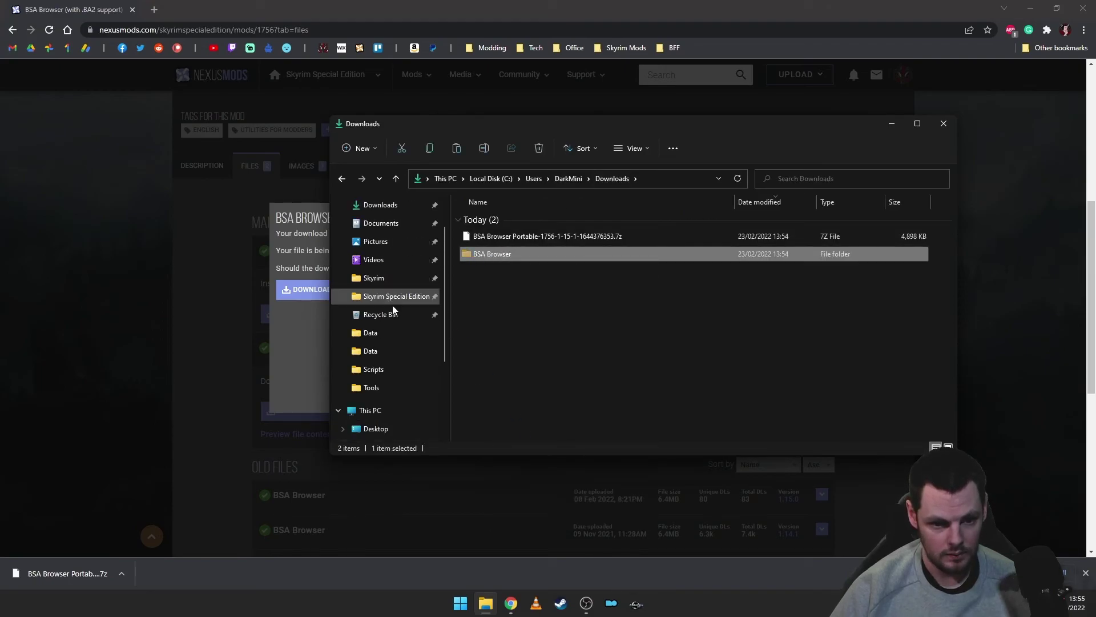
click(393, 296)
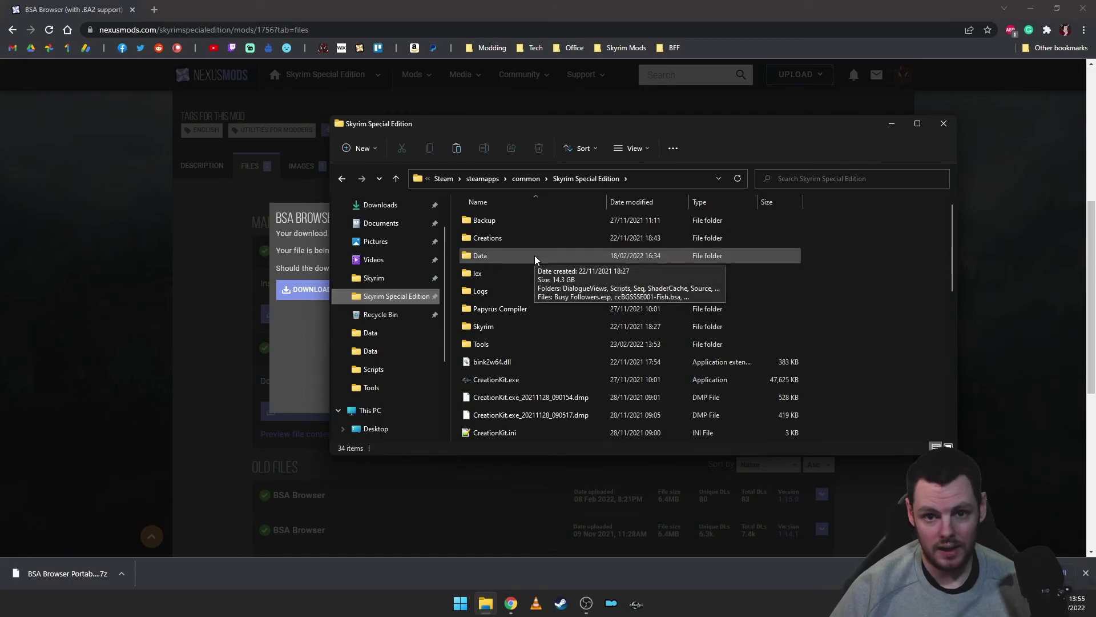
double_click(509, 342)
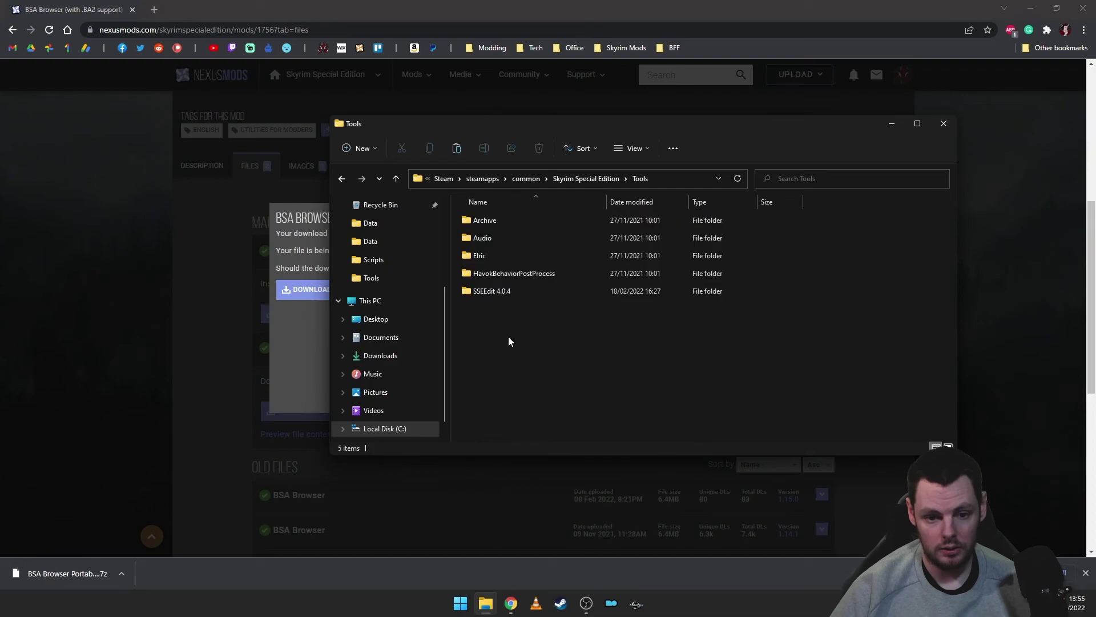
right_click(522, 308)
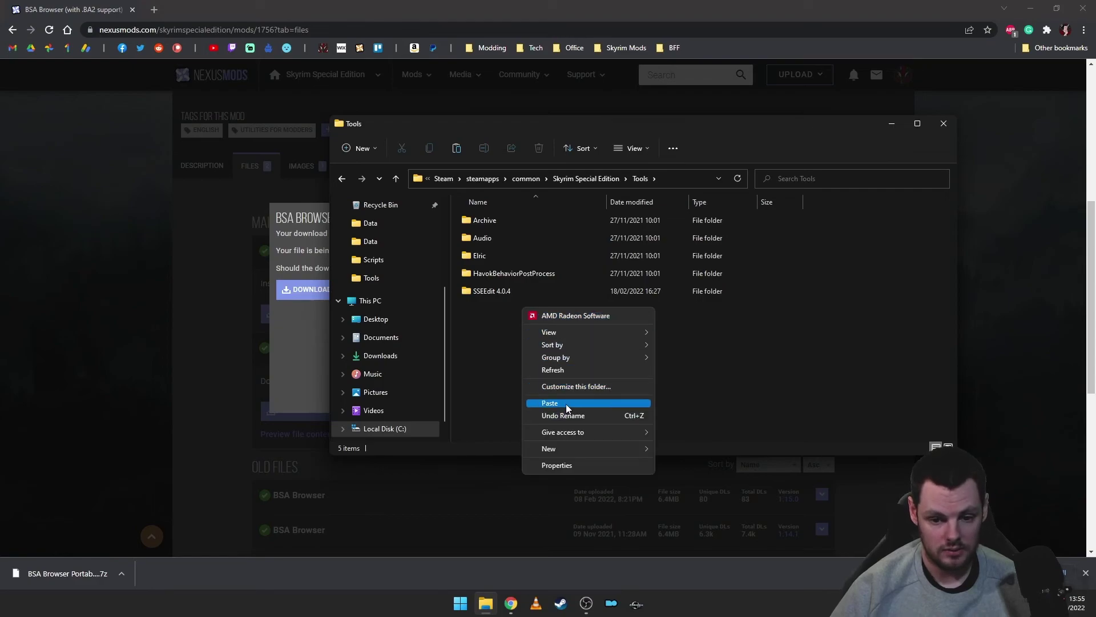
click(566, 403)
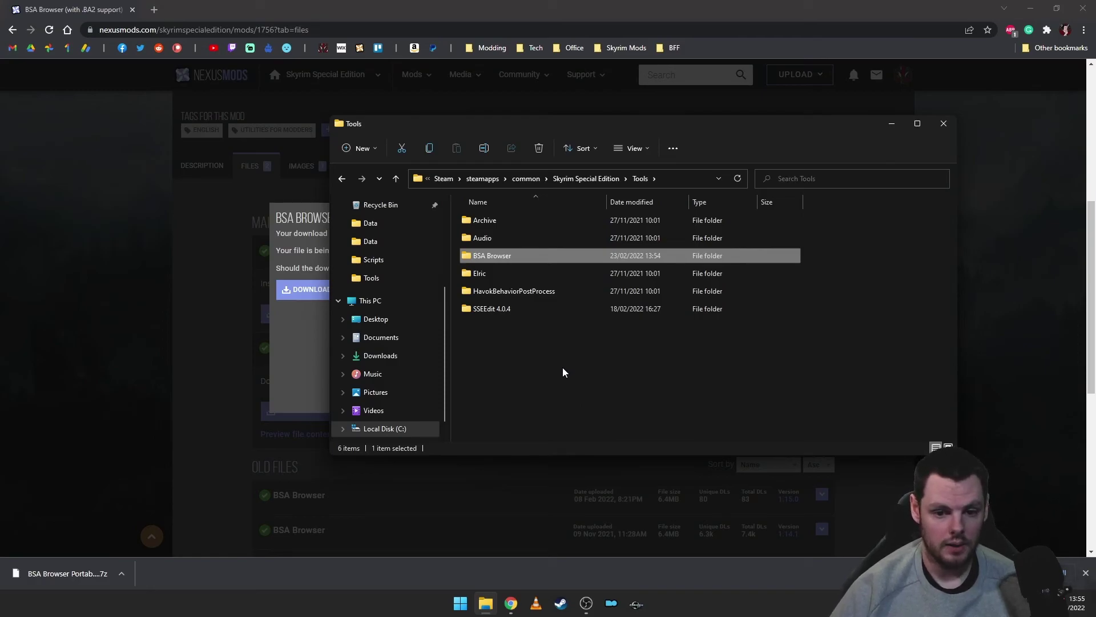
click(563, 371)
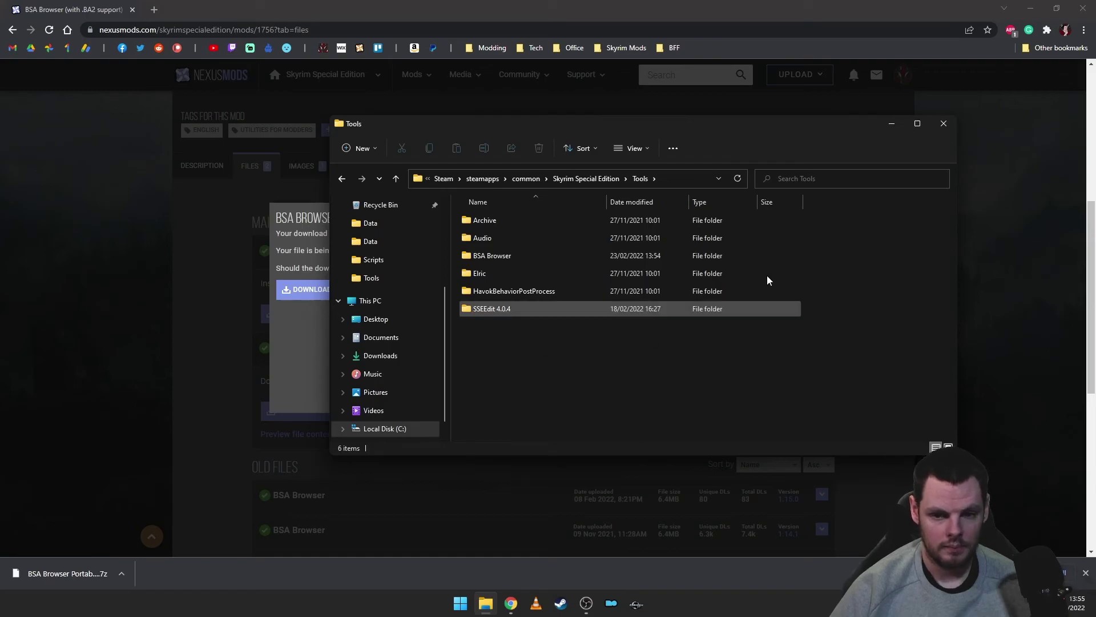
click(944, 123)
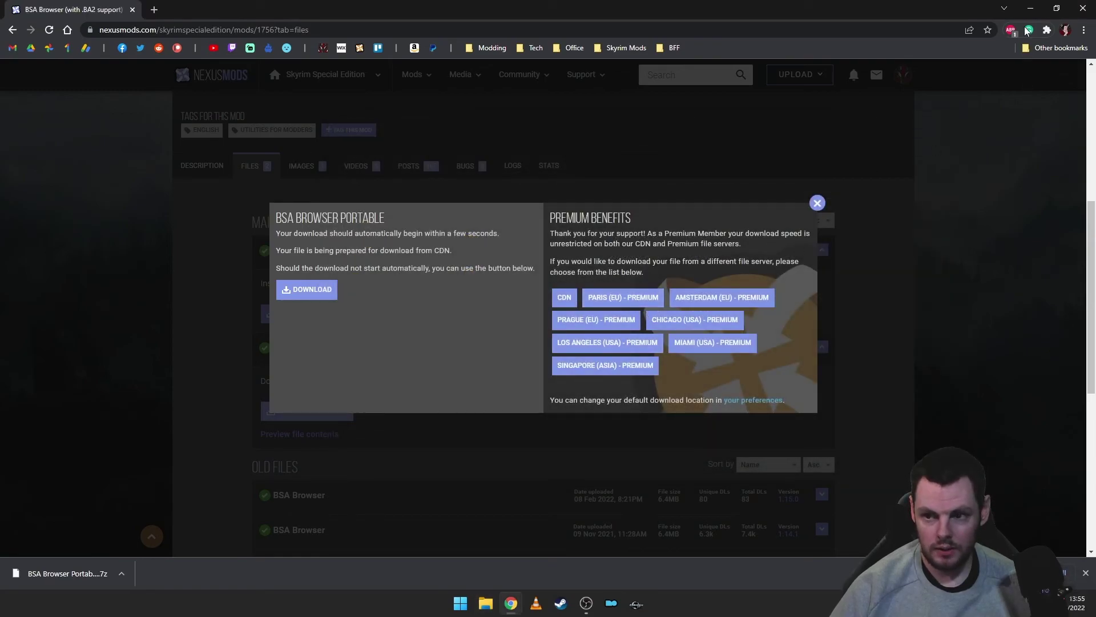
Launch Mod Organizer 2 and bring up its Modify Executables editor
click(1031, 9)
click(611, 603)
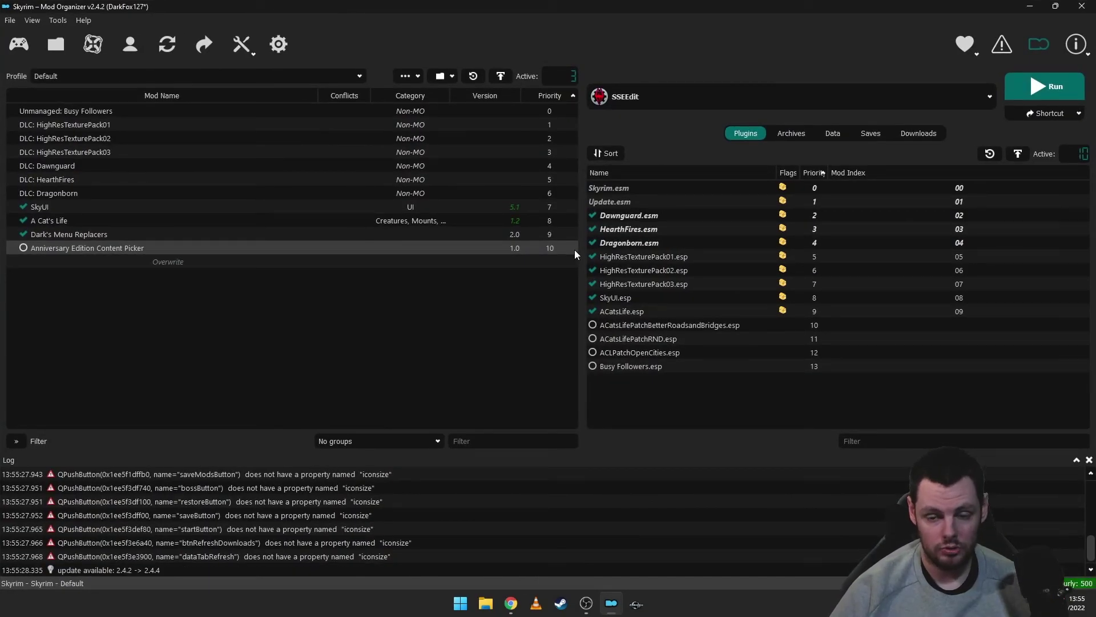
click(660, 97)
click(651, 122)
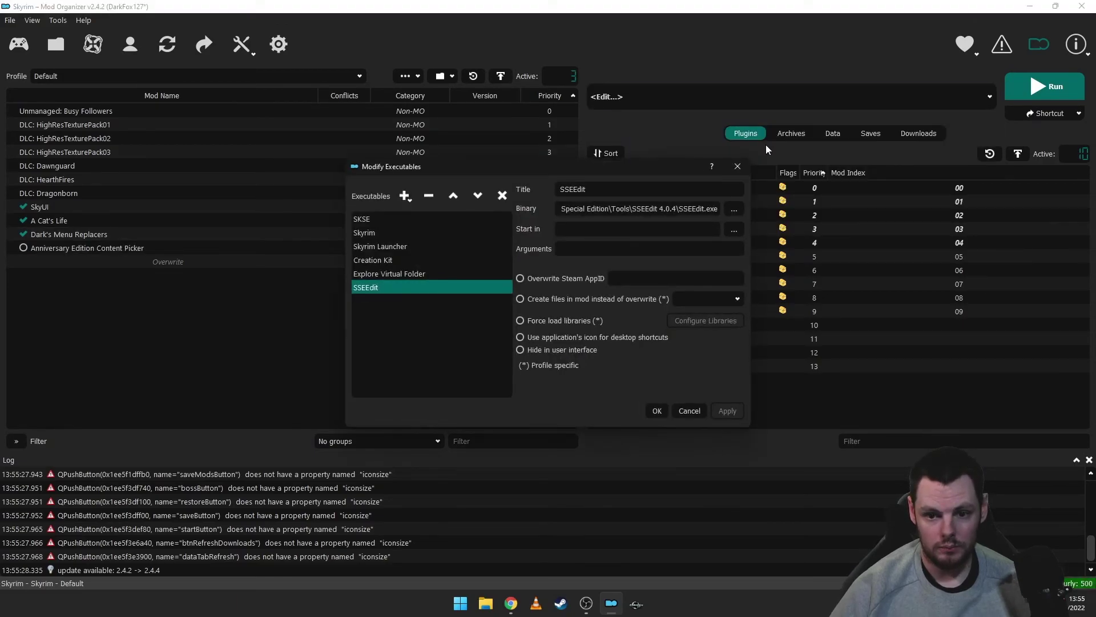
Add Tools\BSA Browser\BSA Browser.exe as an executable and select it to run
click(404, 196)
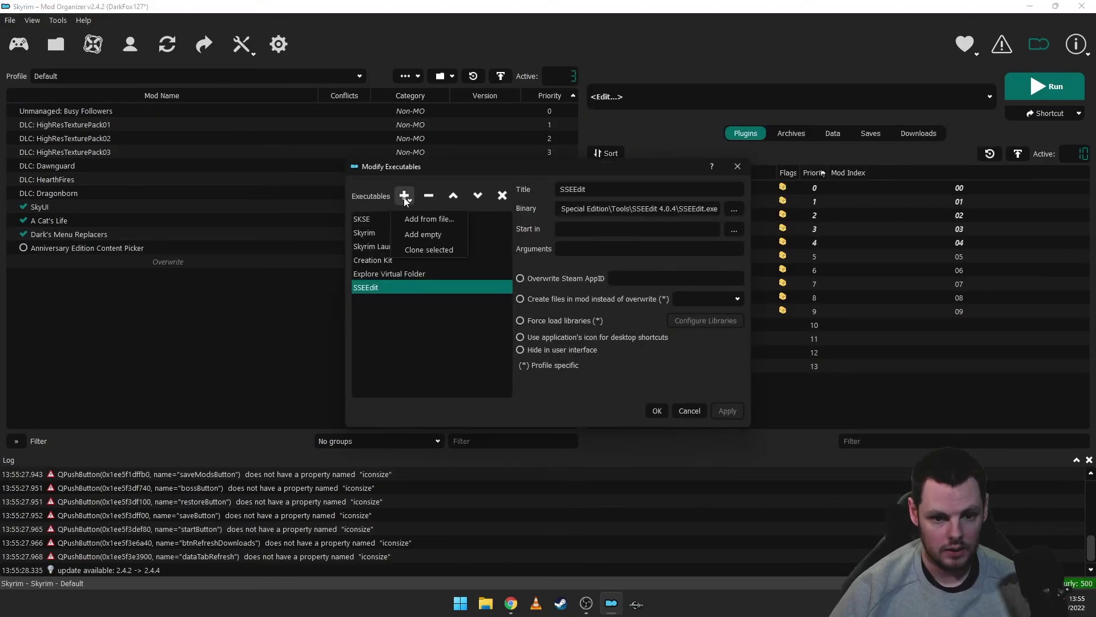
click(419, 215)
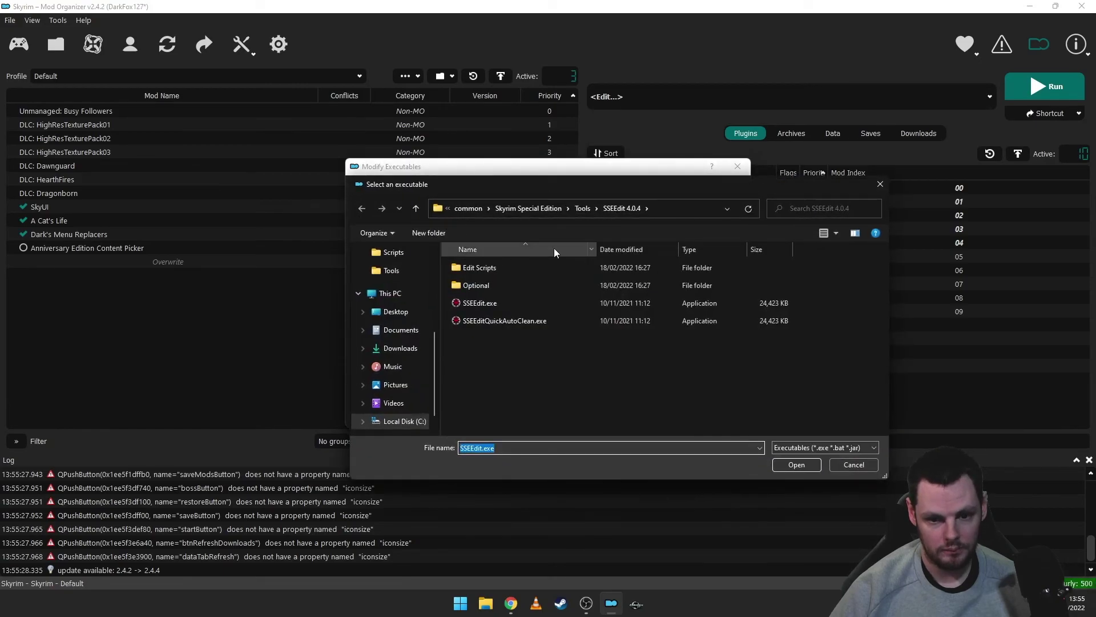
double_click(497, 391)
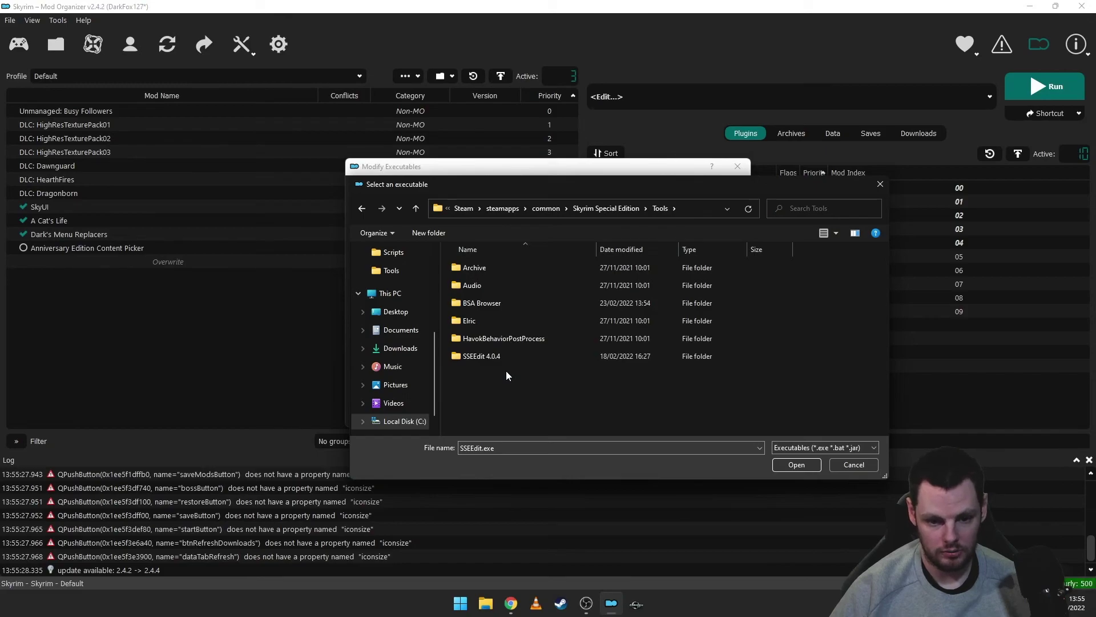
double_click(495, 305)
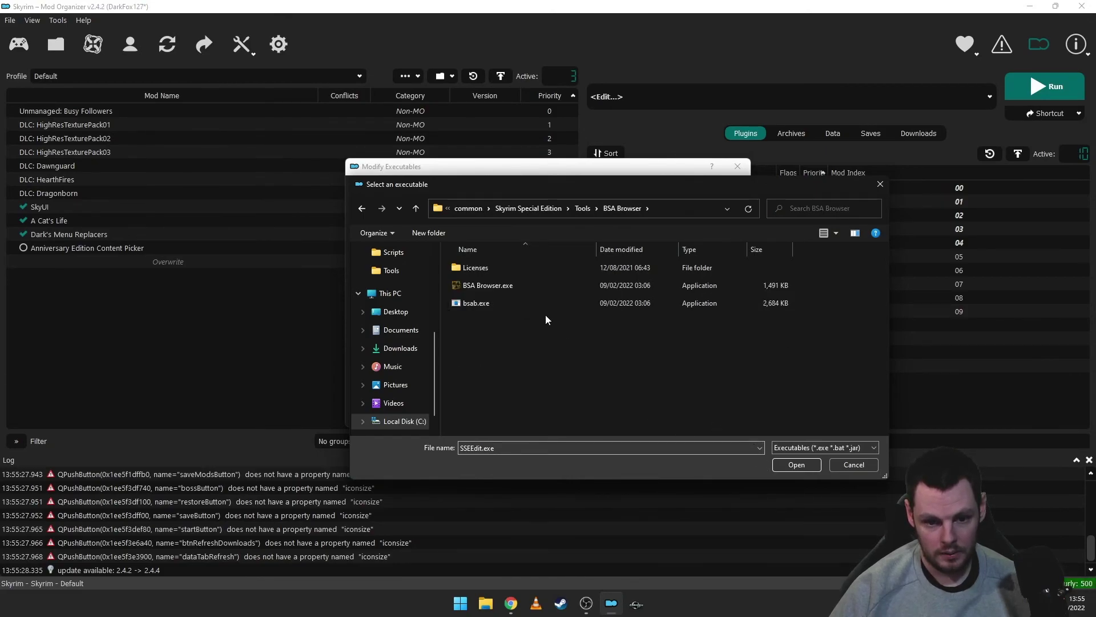
click(520, 287)
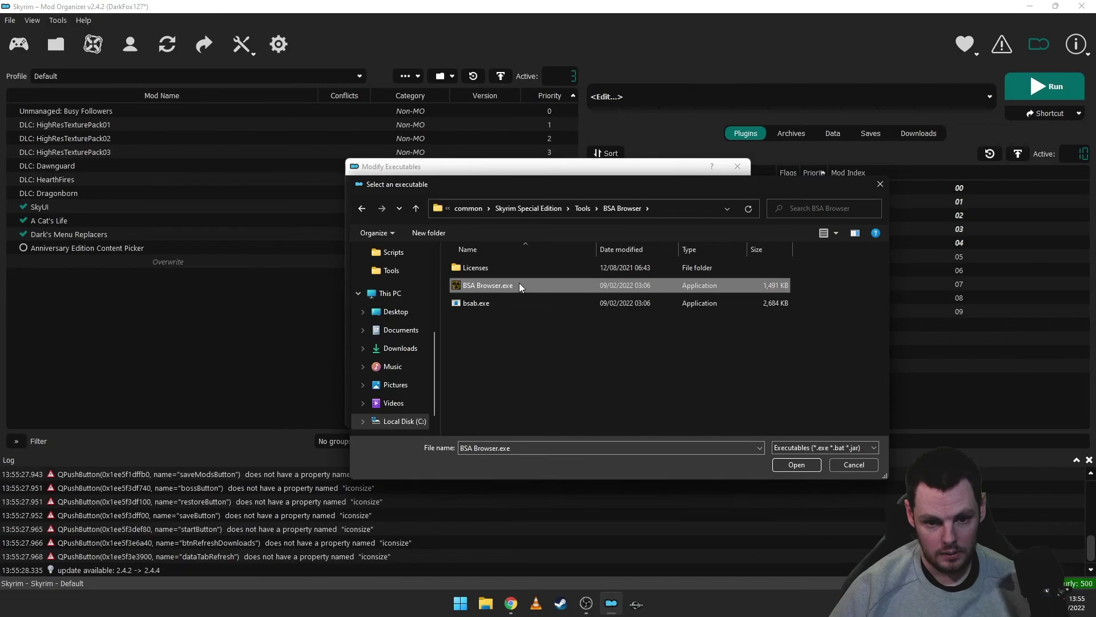
click(795, 464)
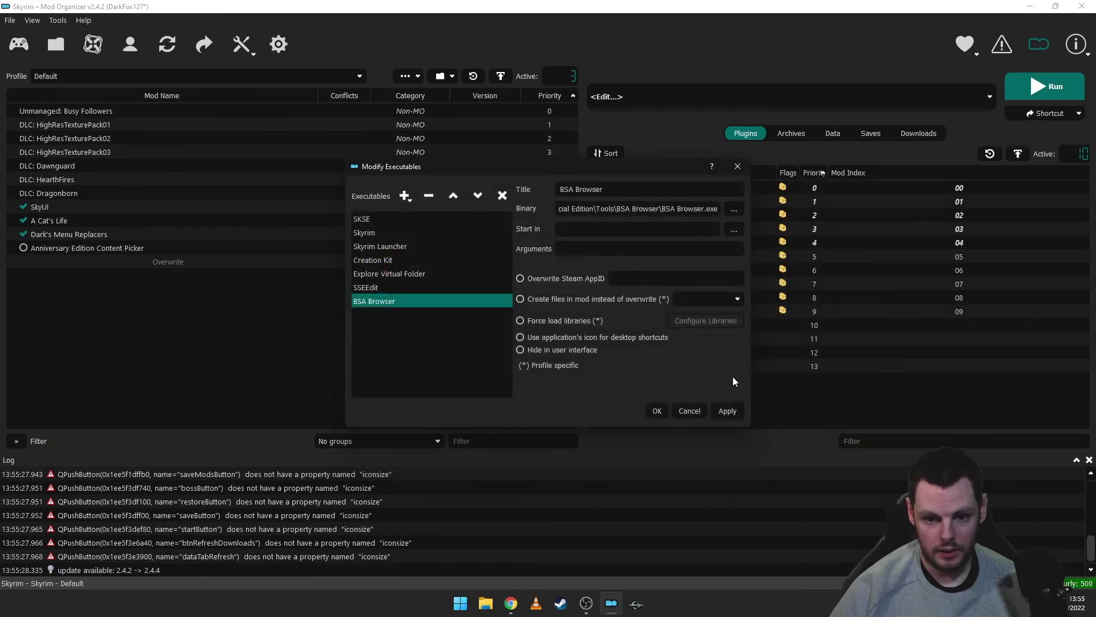
click(657, 411)
click(633, 103)
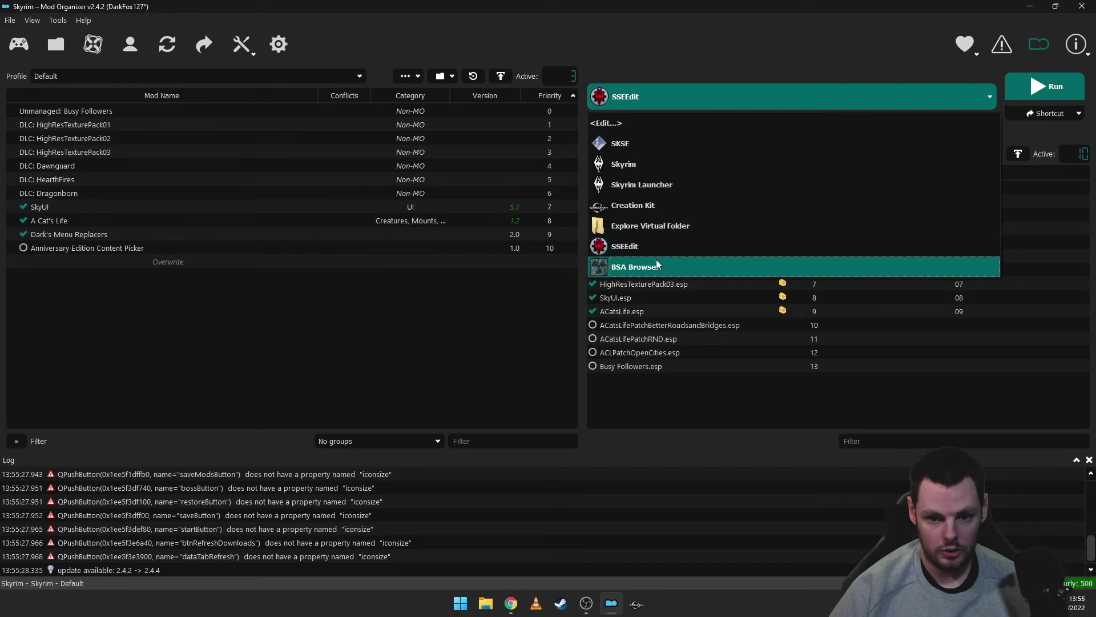
click(640, 266)
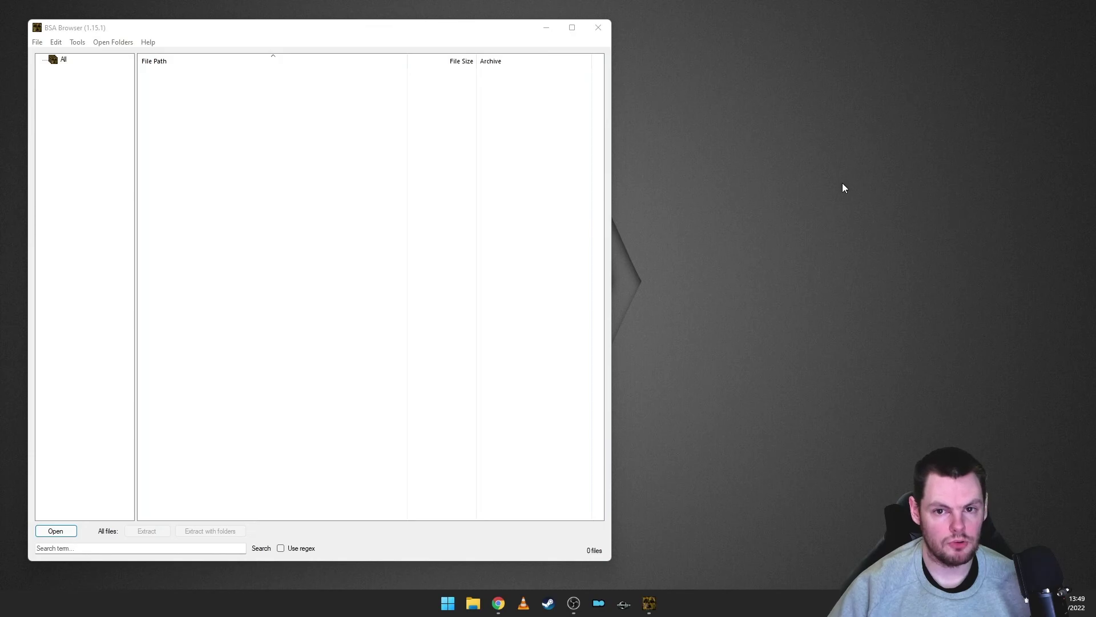
In the File > Open dialog, select ccBGSSSE001-Fish.bsa from Skyrim Special Edition\Data
click(309, 142)
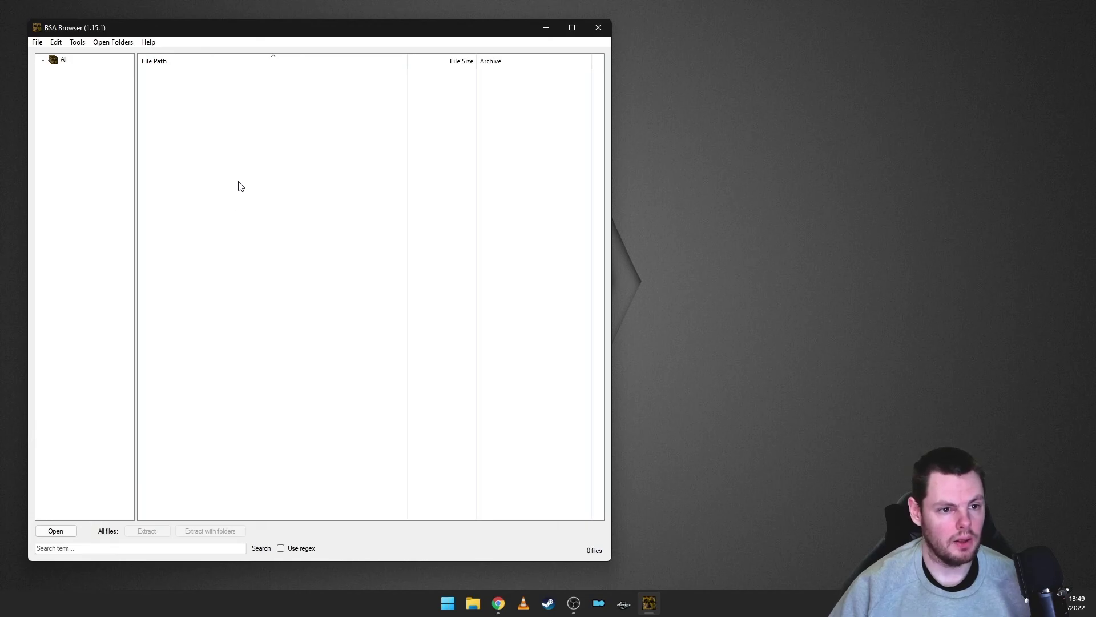
click(38, 44)
click(72, 55)
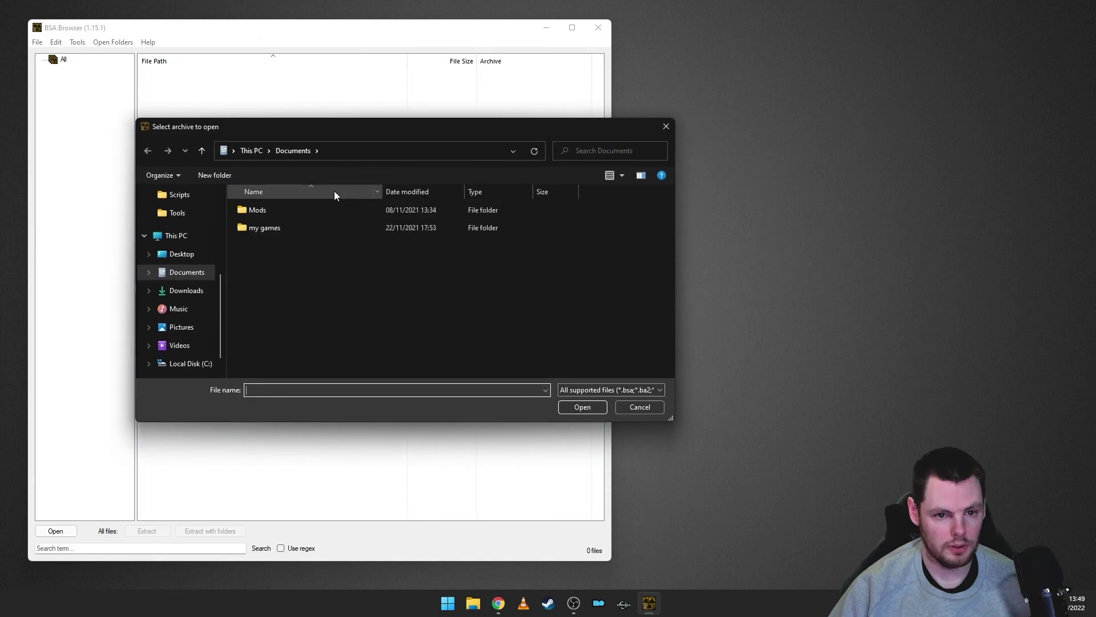
scroll(172, 262, up, 2)
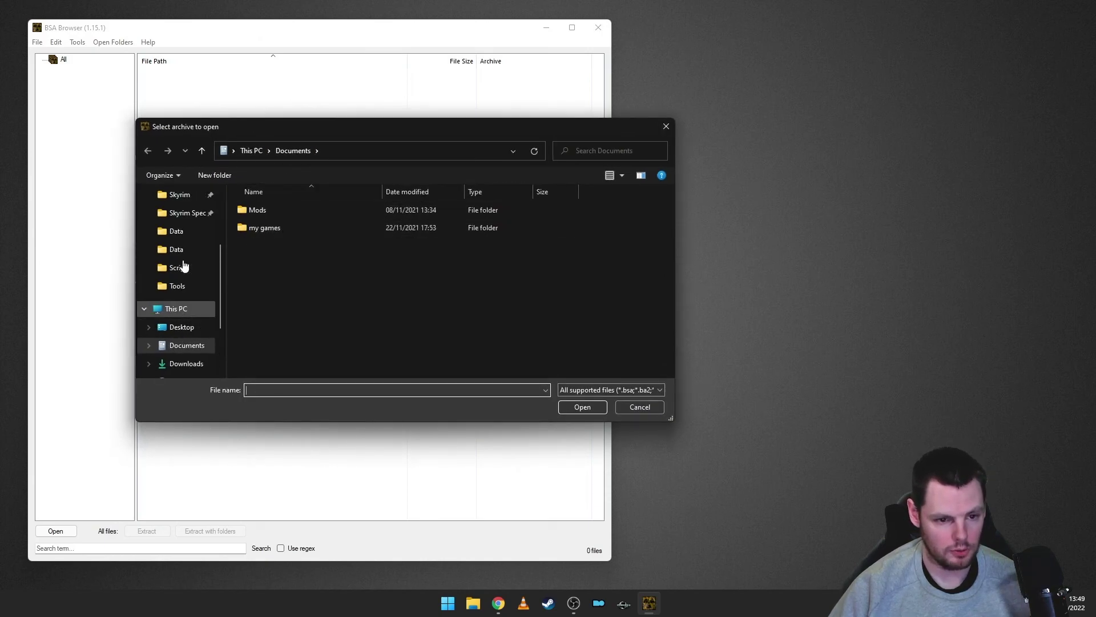
click(190, 233)
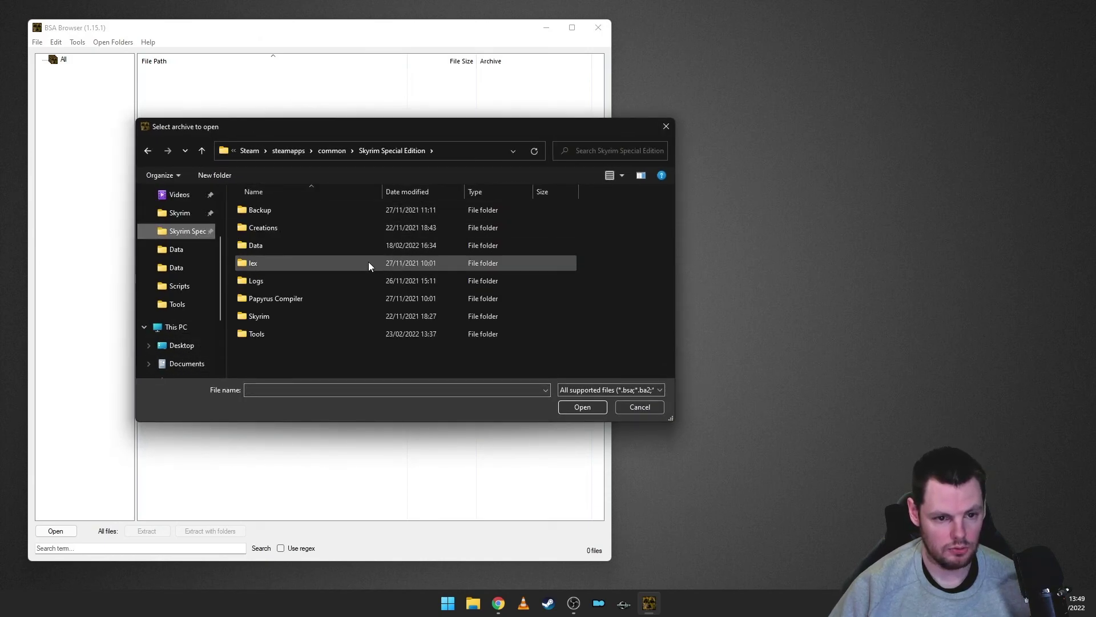
double_click(287, 245)
scroll(375, 275, down, 10)
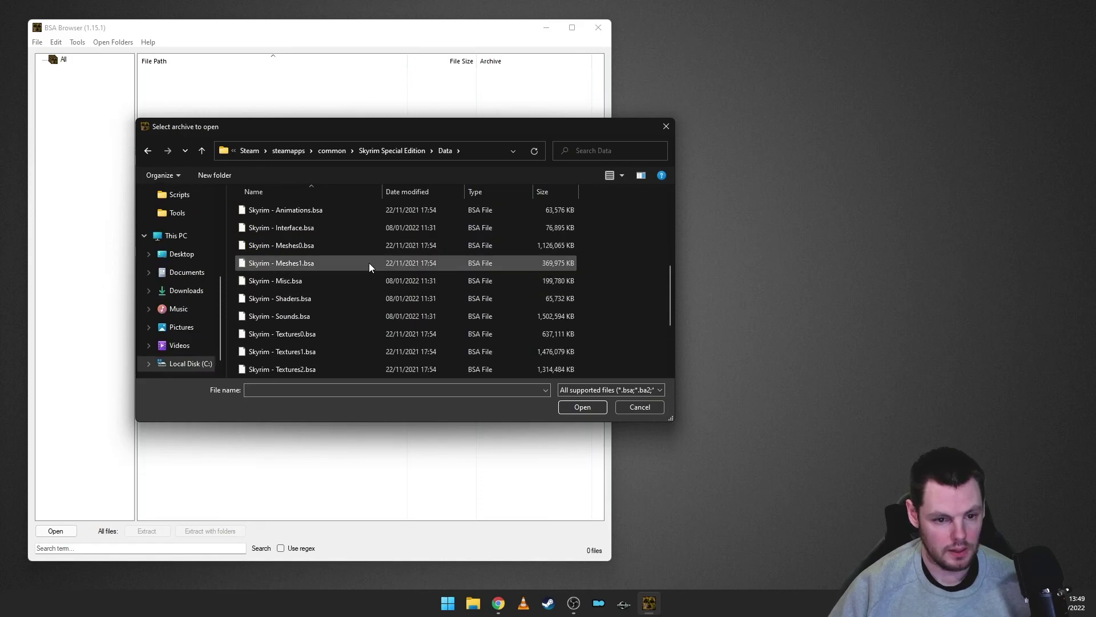
scroll(319, 272, up, 8)
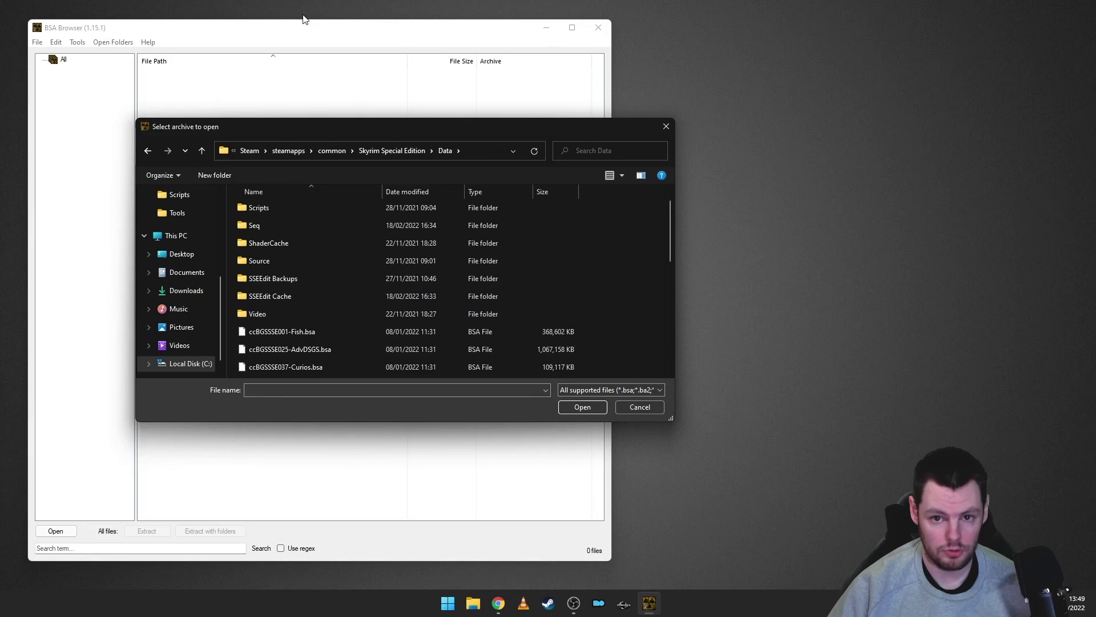
scroll(334, 271, down, 1)
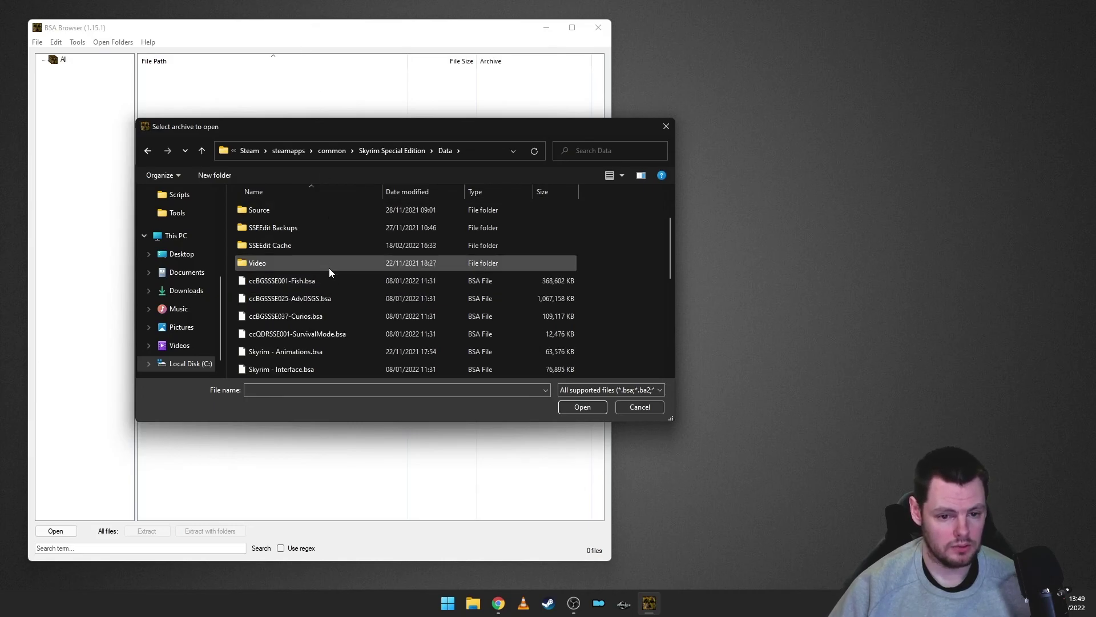
click(313, 281)
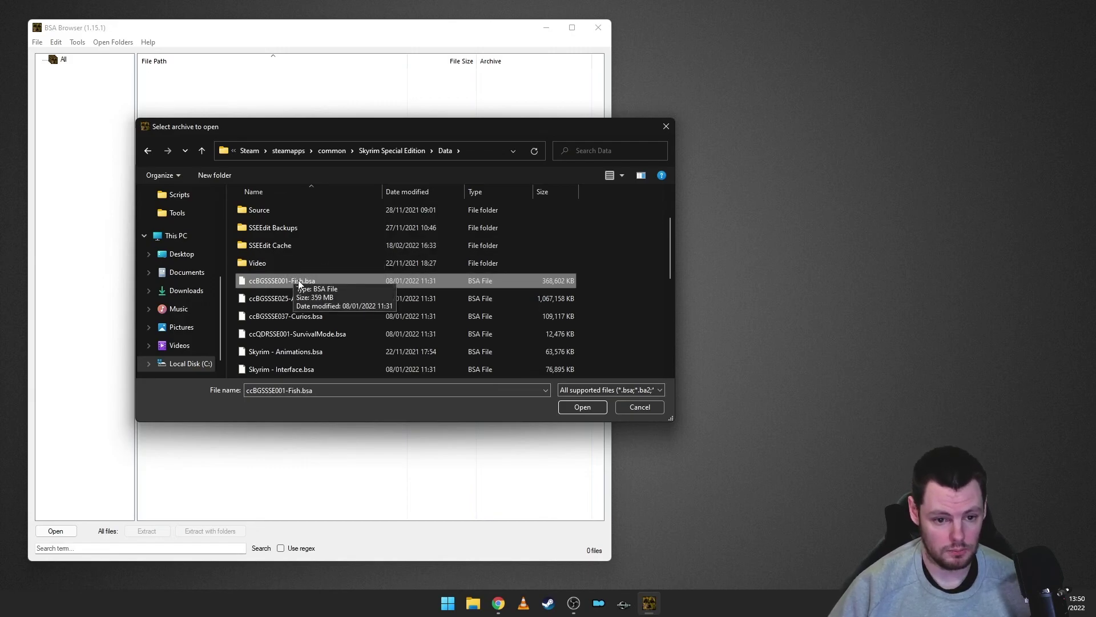
Load the Fish archive and scroll down to select cc_npc_fishing_water_fish_fight_lpm.wav
click(583, 406)
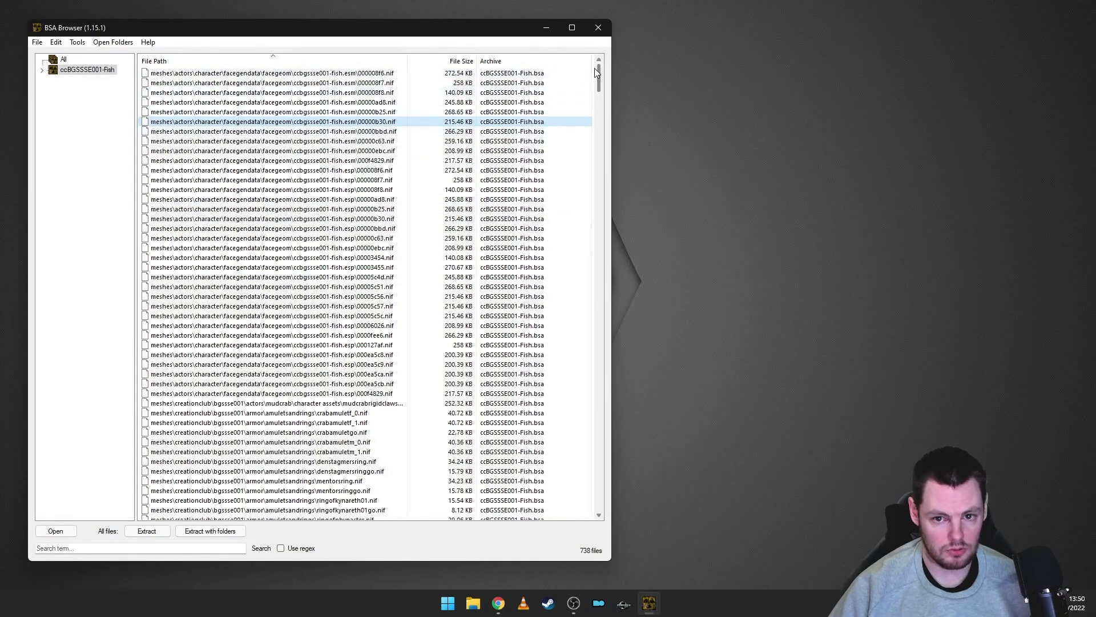
mouse_move(599, 71)
mouse_down()
mouse_move(601, 259)
mouse_move(619, 391)
mouse_move(594, 420)
mouse_move(587, 465)
mouse_move(588, 85)
mouse_up()
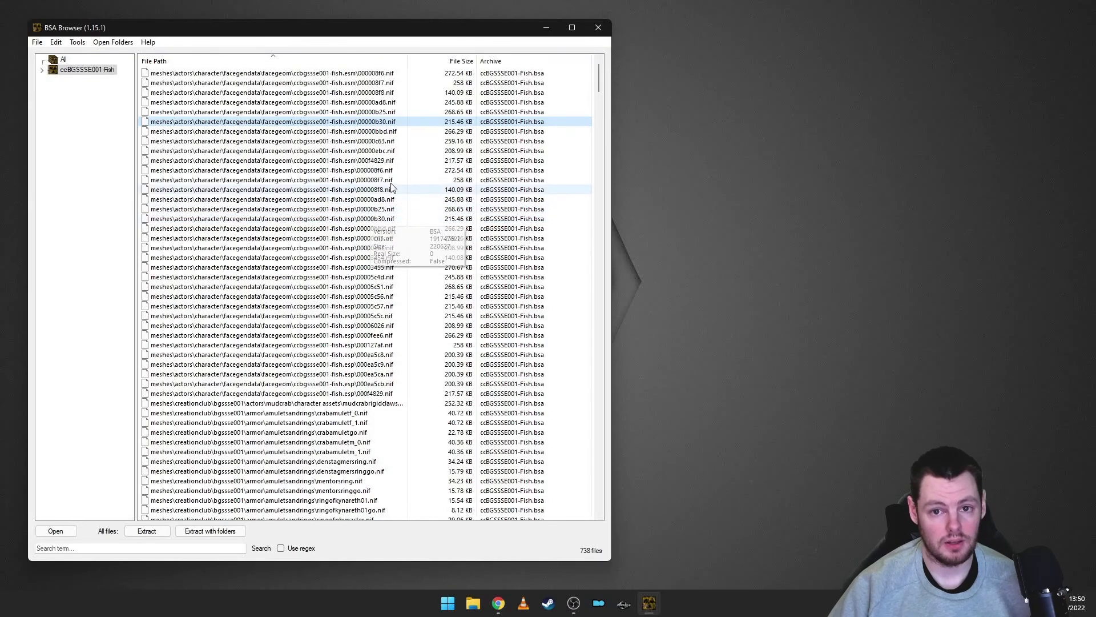
drag(598, 75, 610, 326)
click(311, 239)
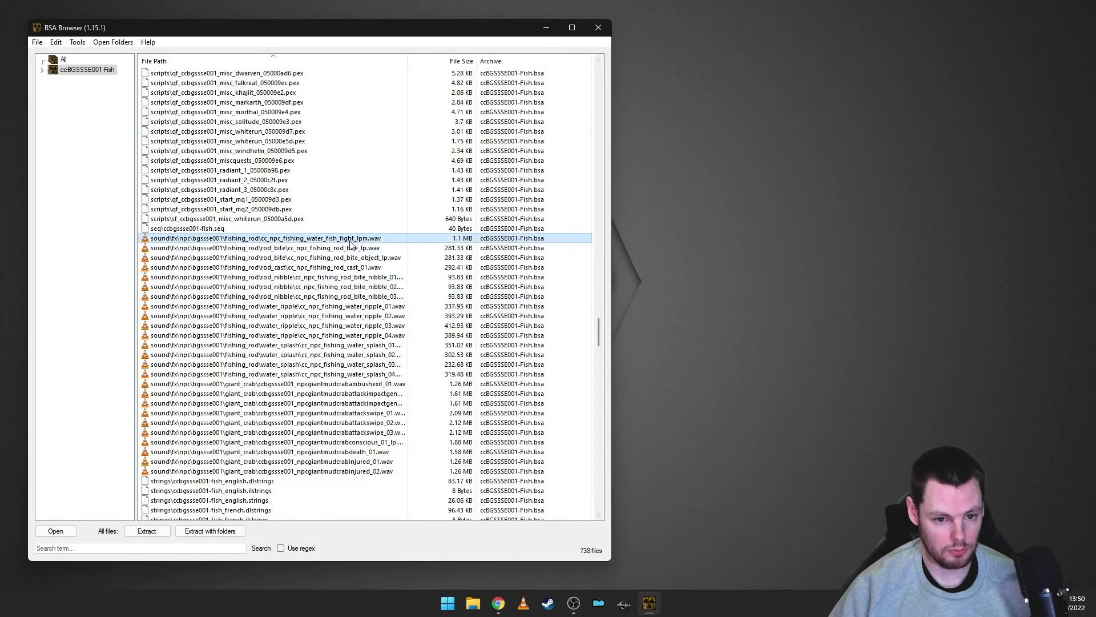
Play cc_npc_fishing_rod_bite_lp.wav in VLC, then close VLC and return to the listing
double_click(309, 249)
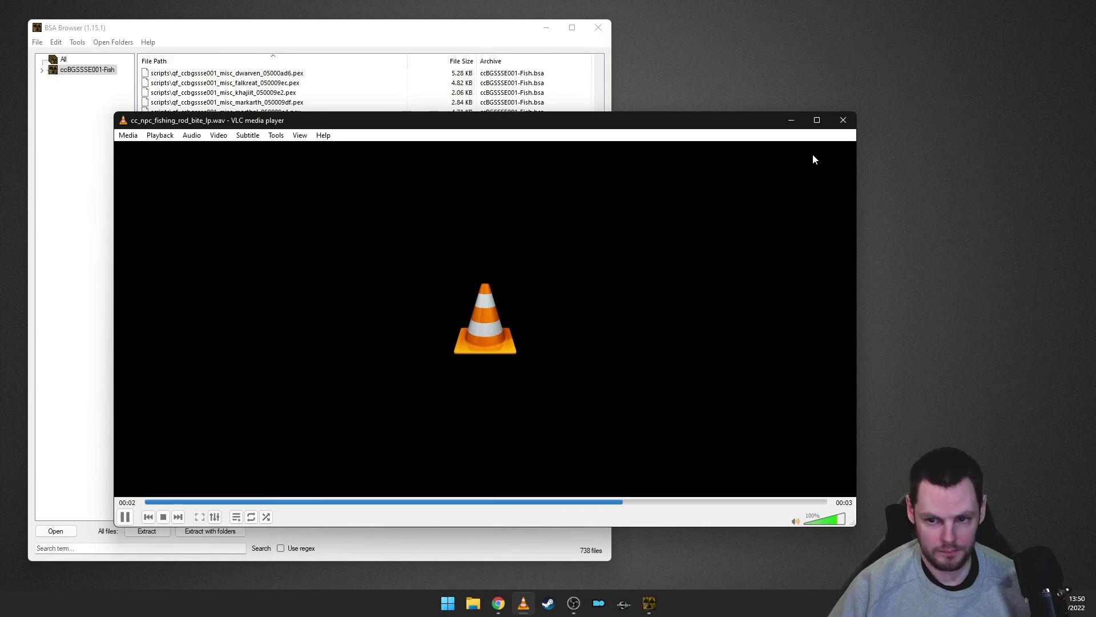
click(843, 121)
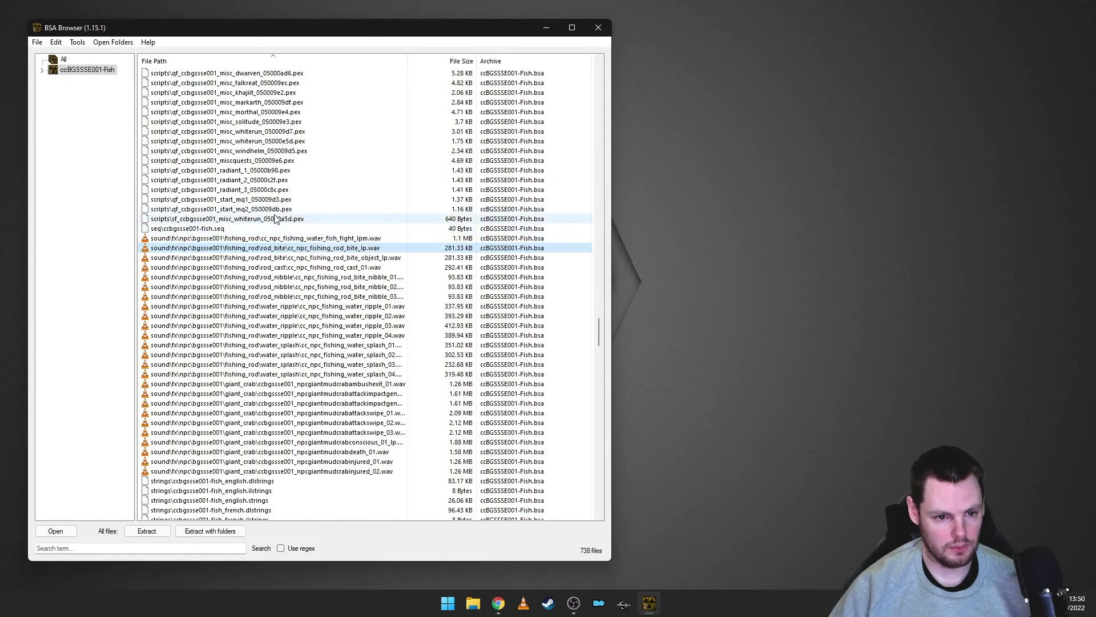
scroll(274, 218, up, 5)
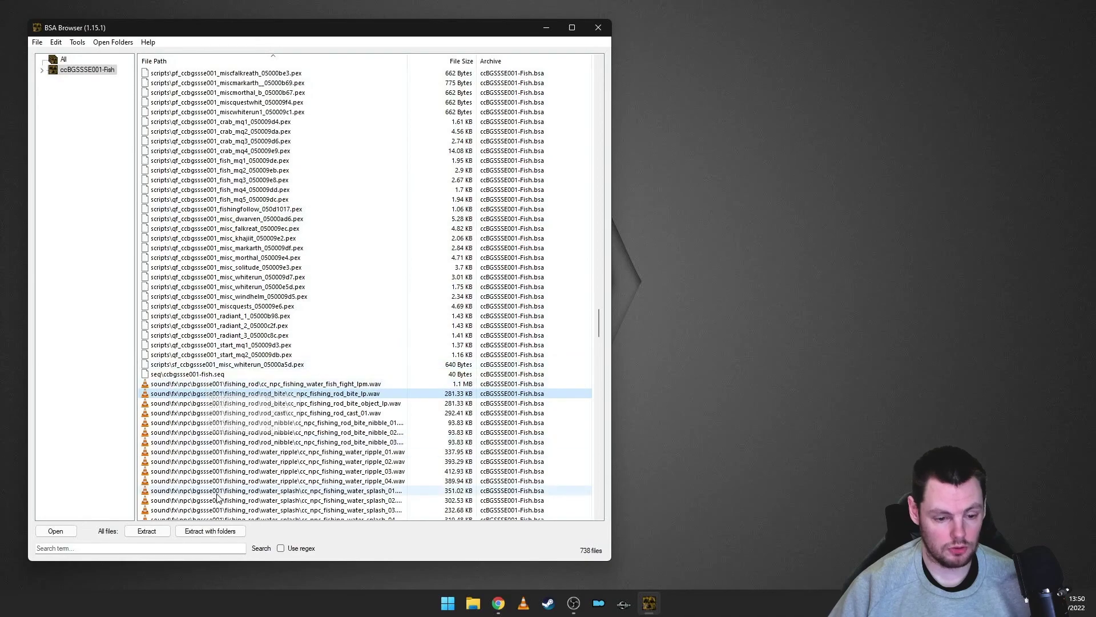
Start extracting the archive and create a new 'Extract Test' folder on the Desktop
click(146, 532)
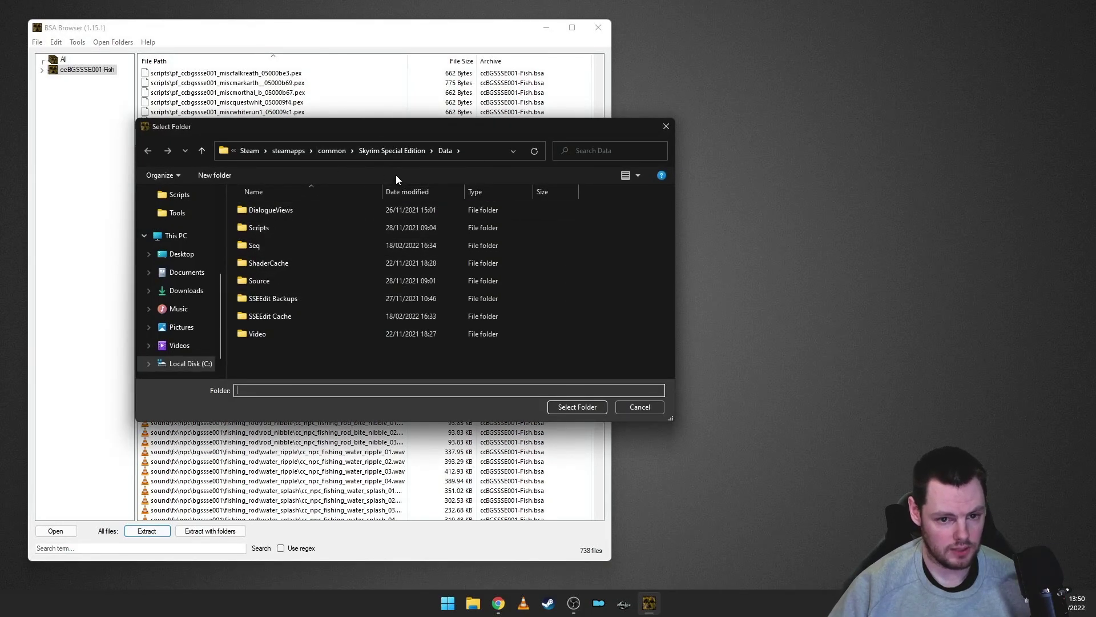
scroll(182, 285, up, 4)
click(182, 216)
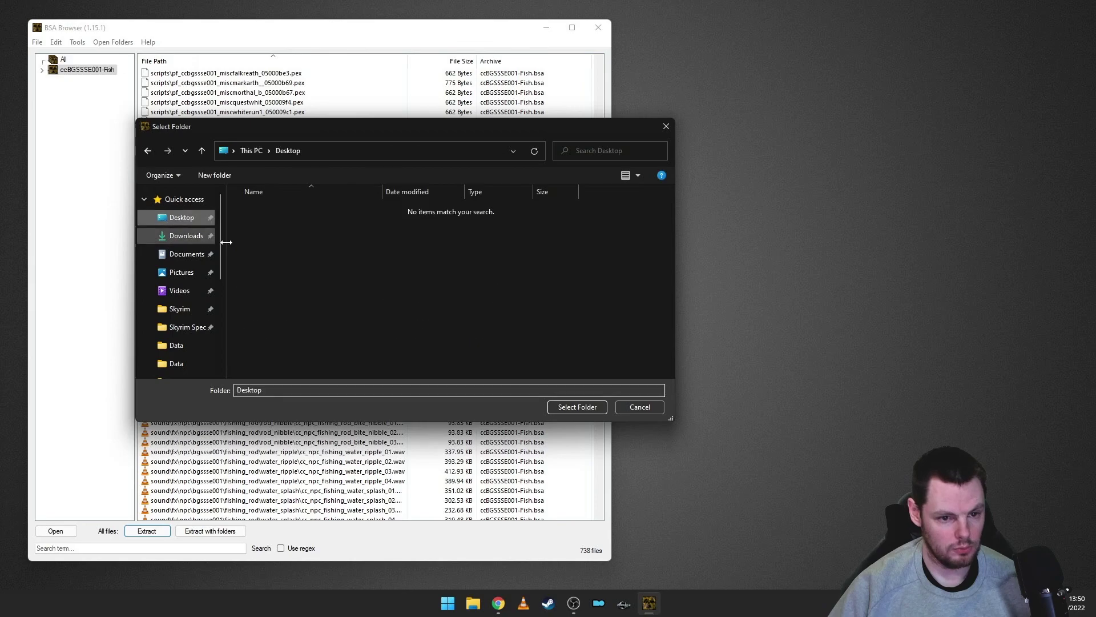
right_click(360, 299)
mouse_move(405, 424)
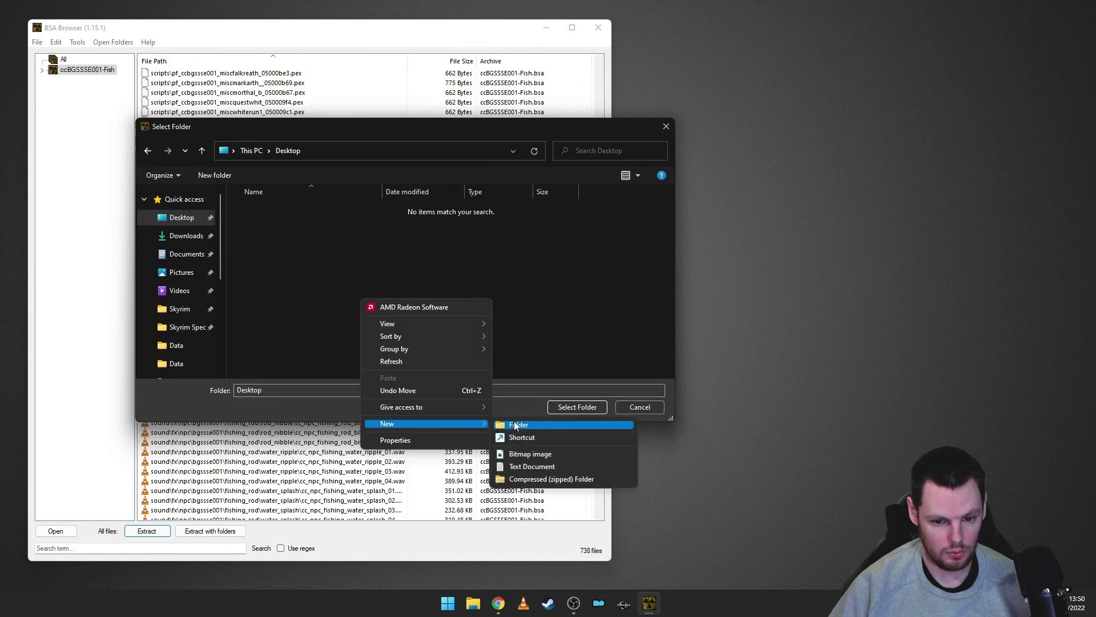
click(512, 420)
text(Extrac)
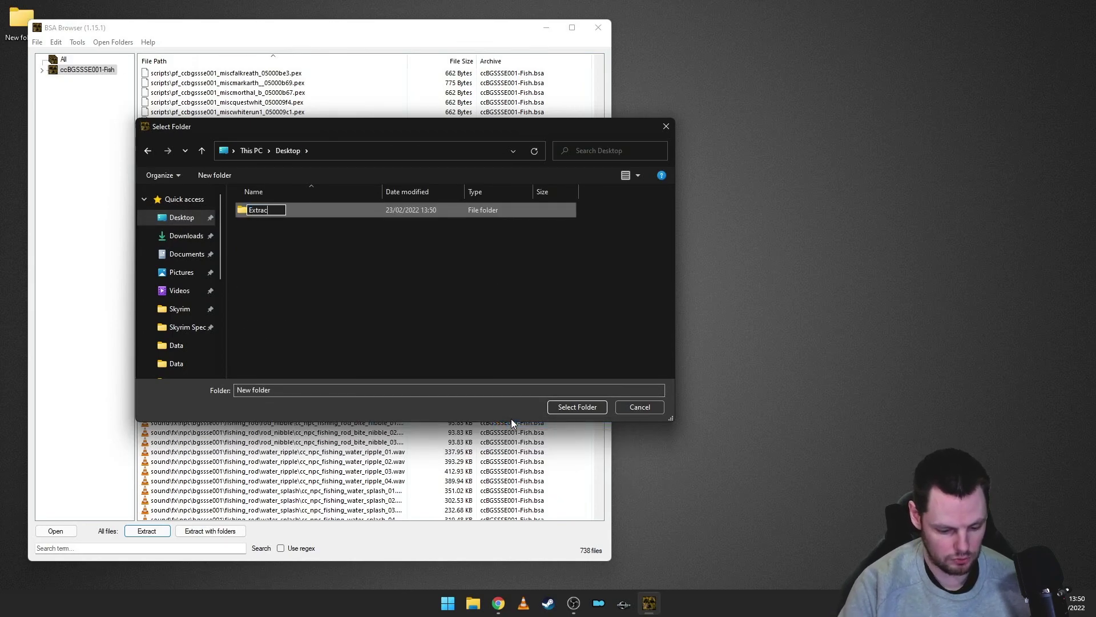
text(t Test)
key(Return)
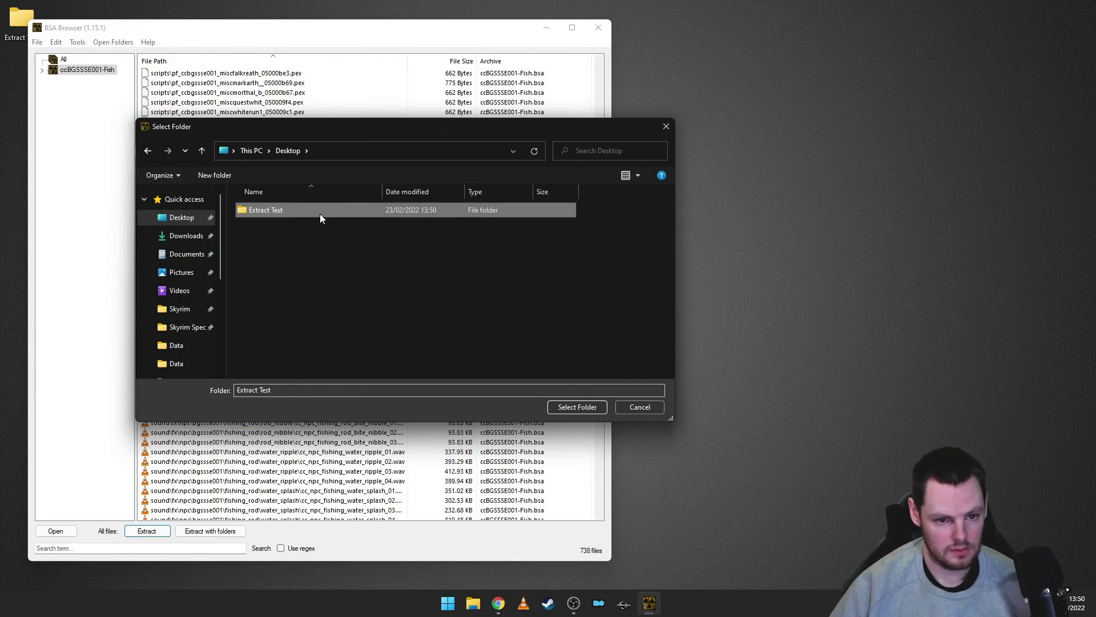
Extract all 738 archive files into the Extract Test folder
double_click(287, 210)
click(578, 407)
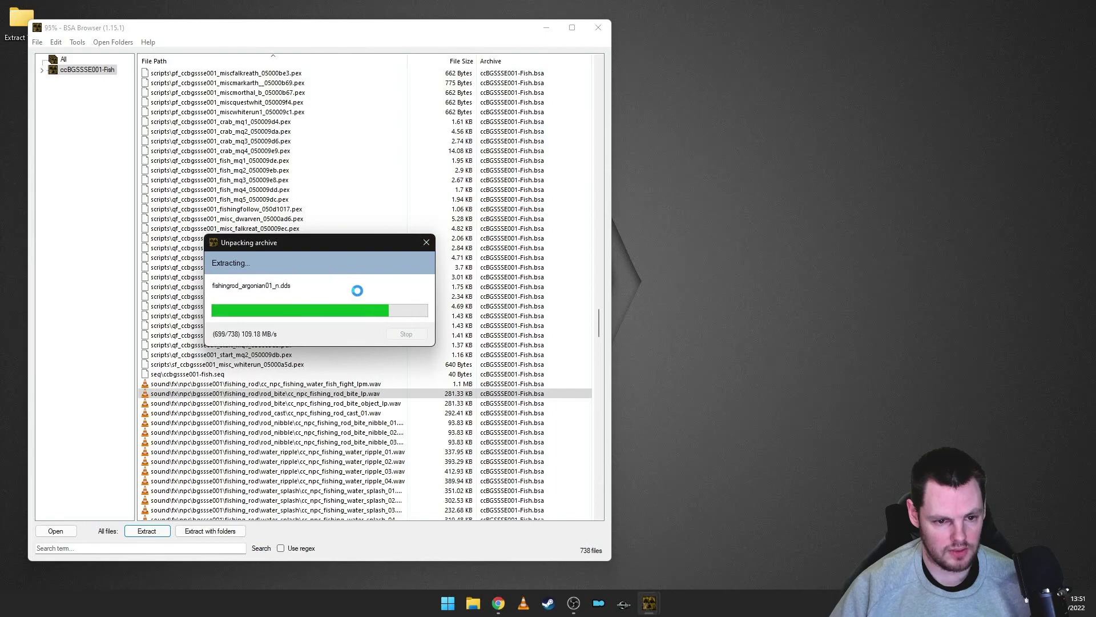
click(479, 602)
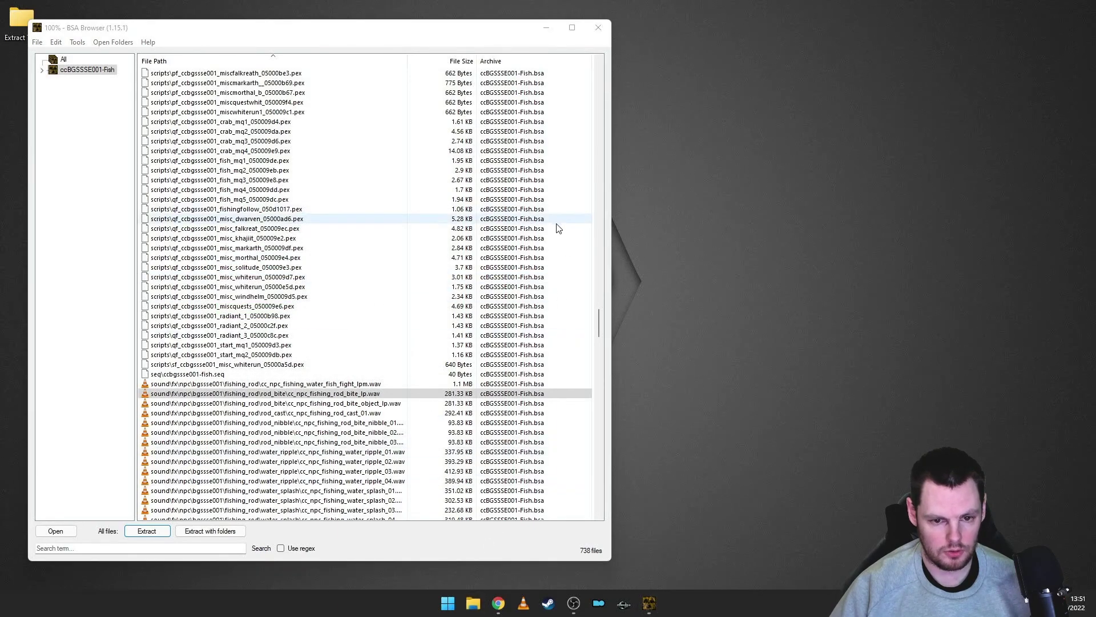
Delete all extracted files from Extract Test and close the Explorer window
click(377, 228)
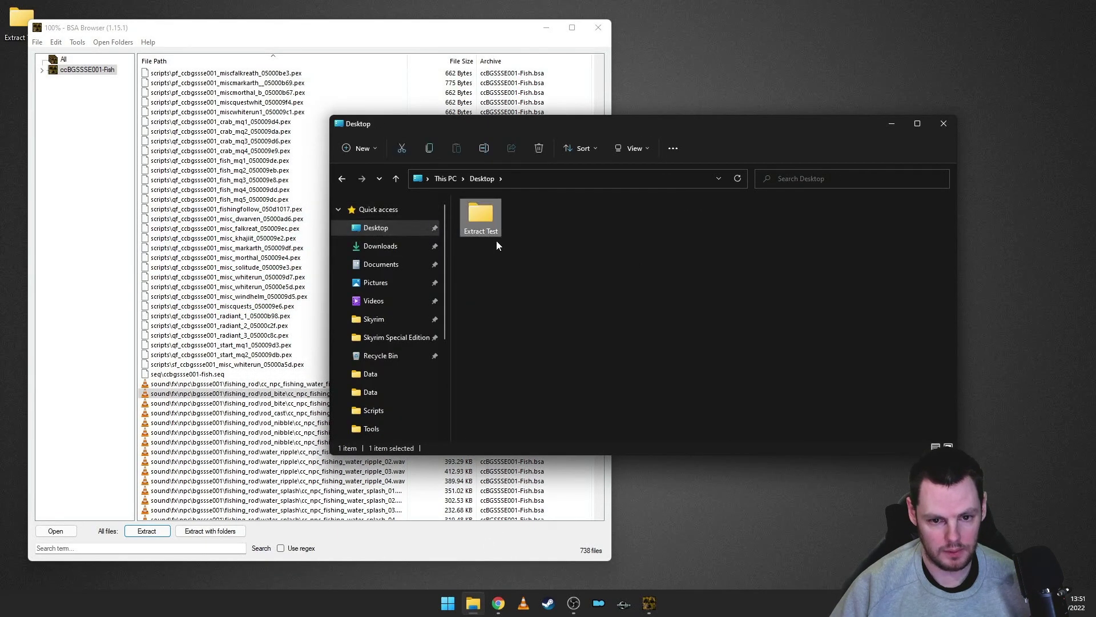
double_click(494, 233)
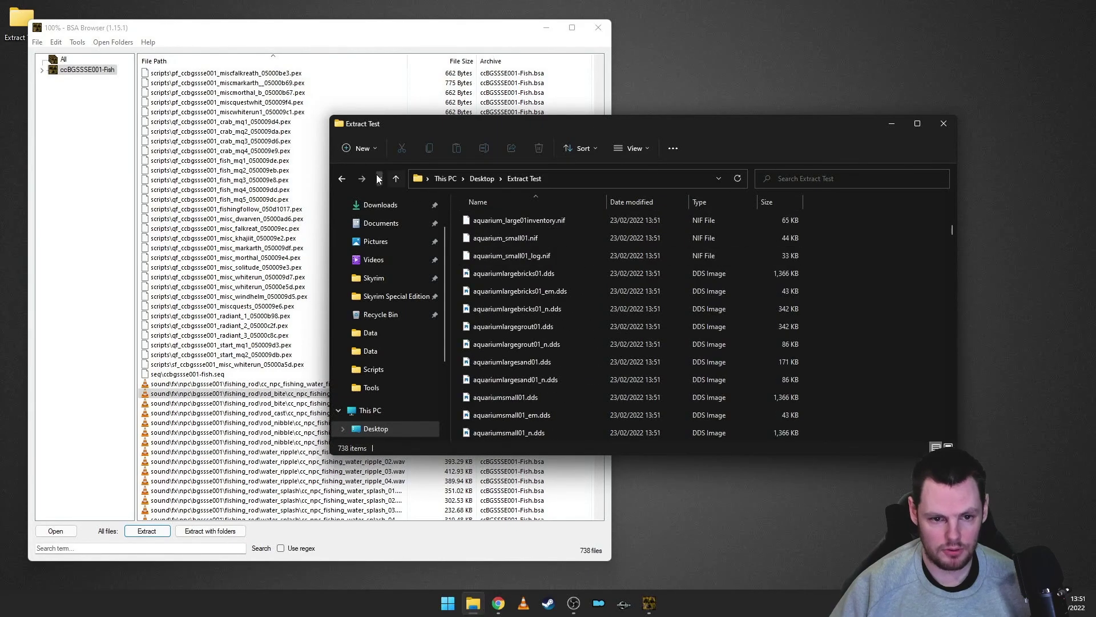
click(482, 178)
double_click(489, 222)
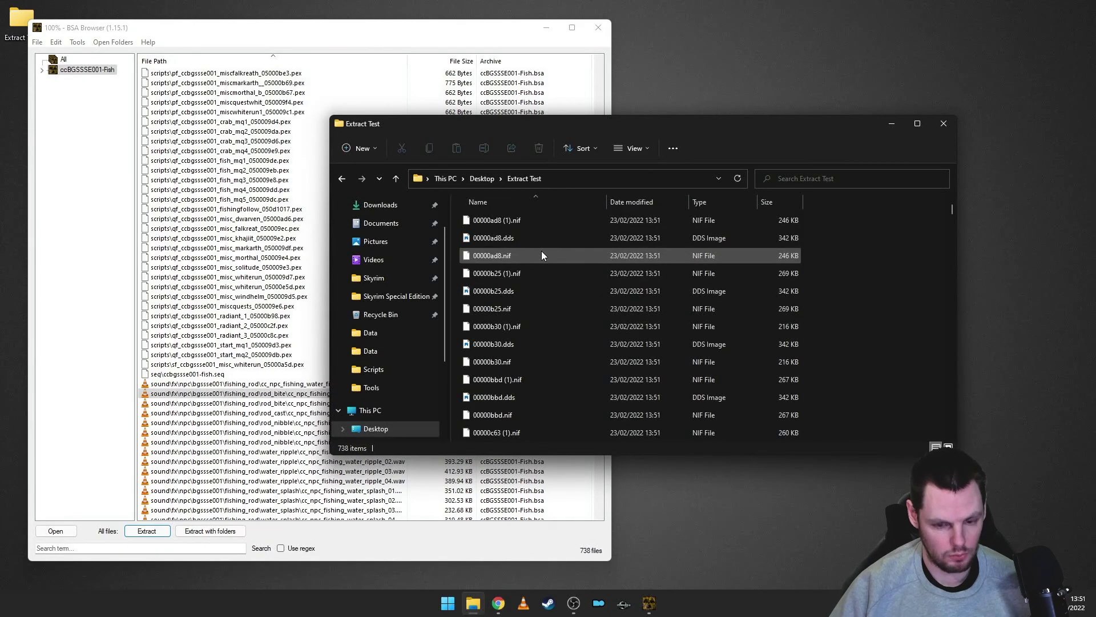
key(ctrl+a)
key(shift+Delete)
key(Escape)
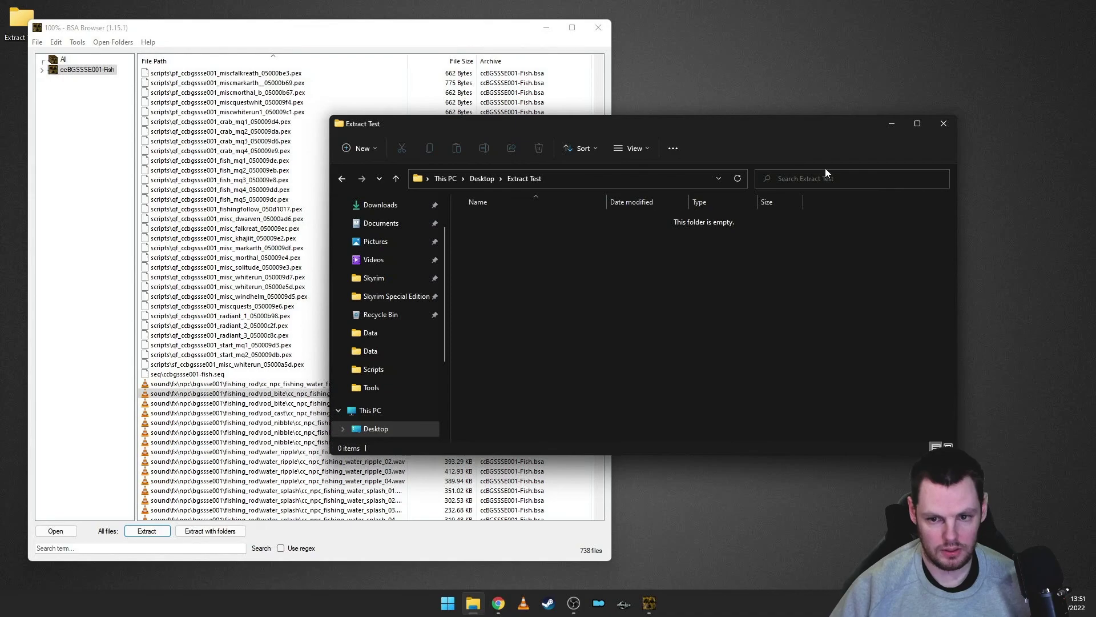
click(955, 125)
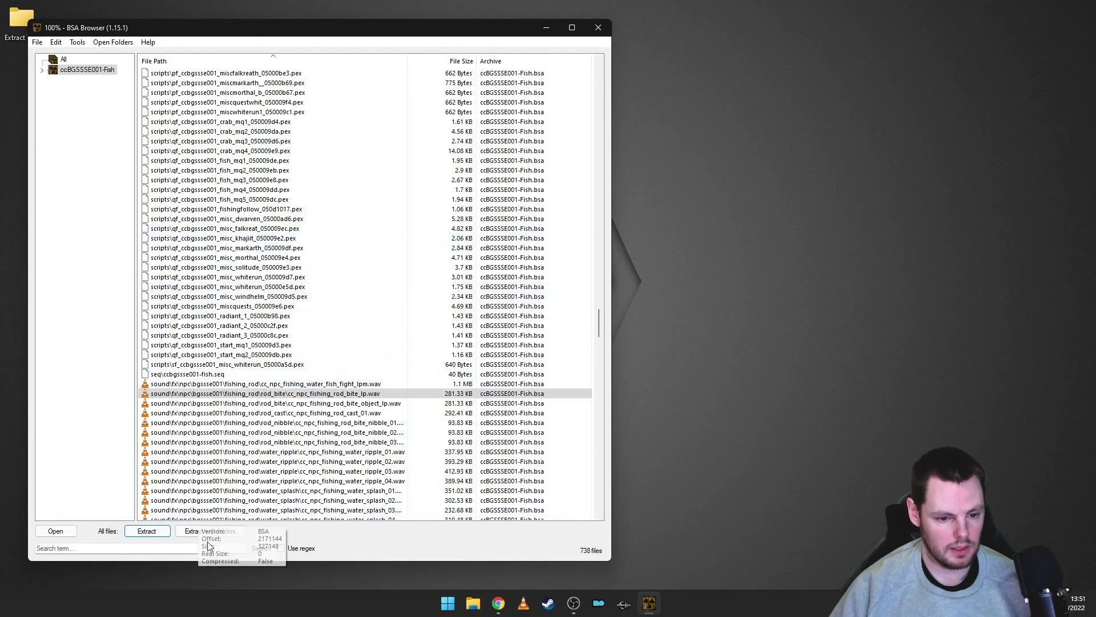
Expand the Fish archive tree and browse meshes, creationclub and sound before showing all 738 files
click(41, 70)
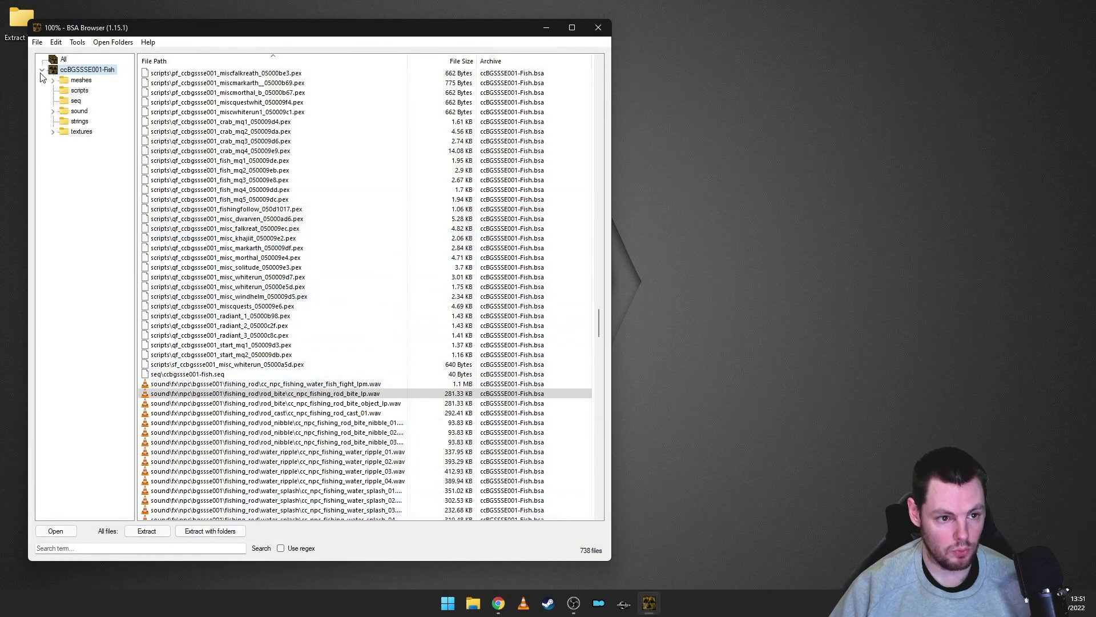
click(78, 81)
click(52, 80)
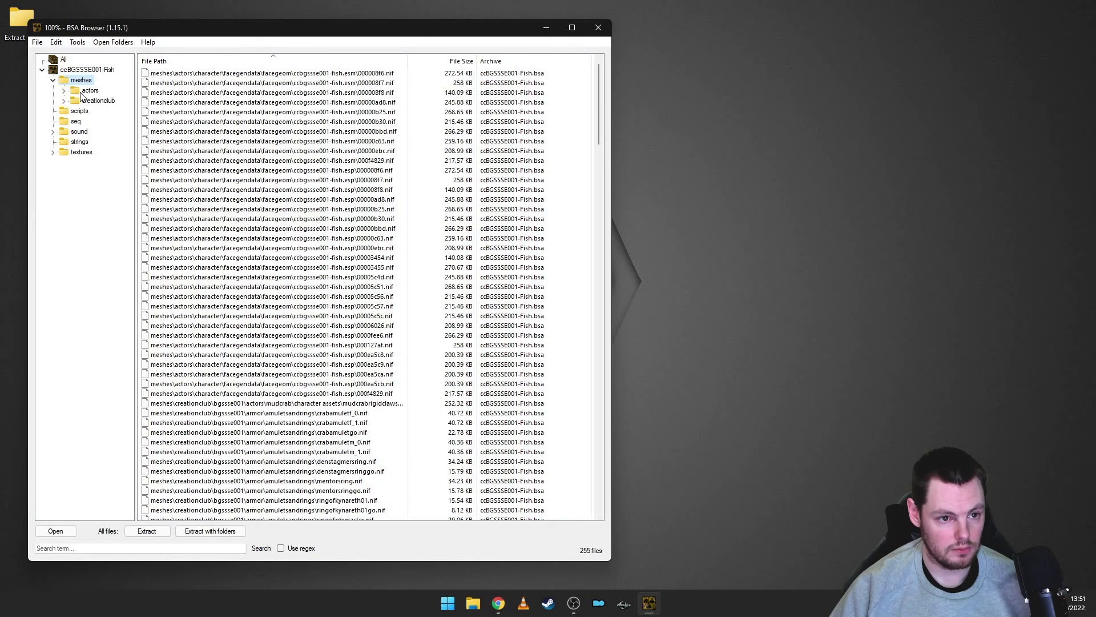
click(93, 101)
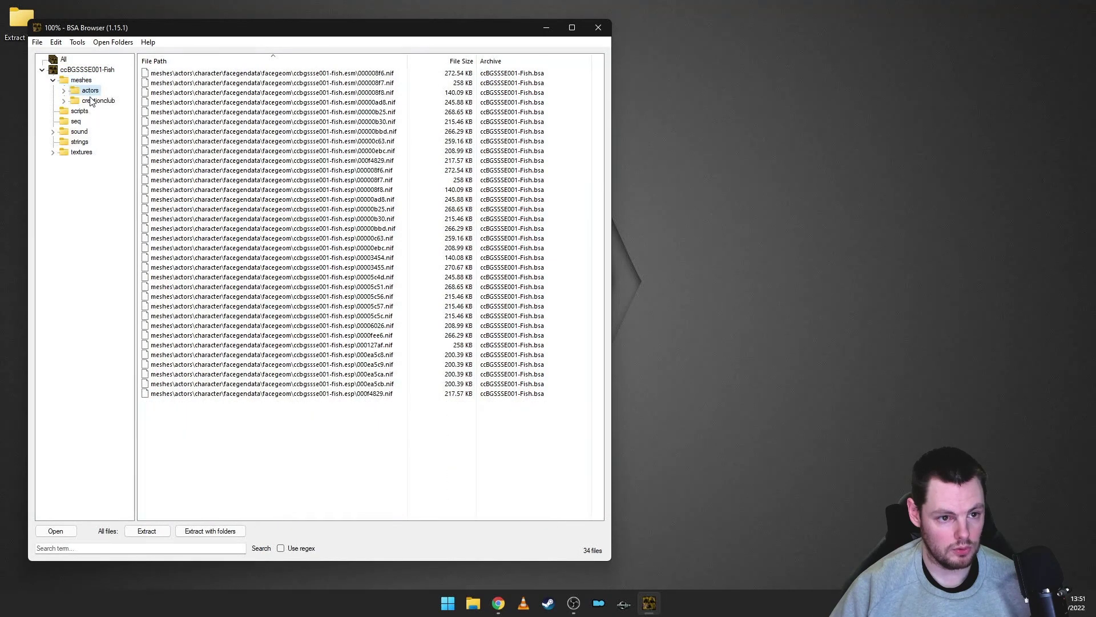
click(79, 132)
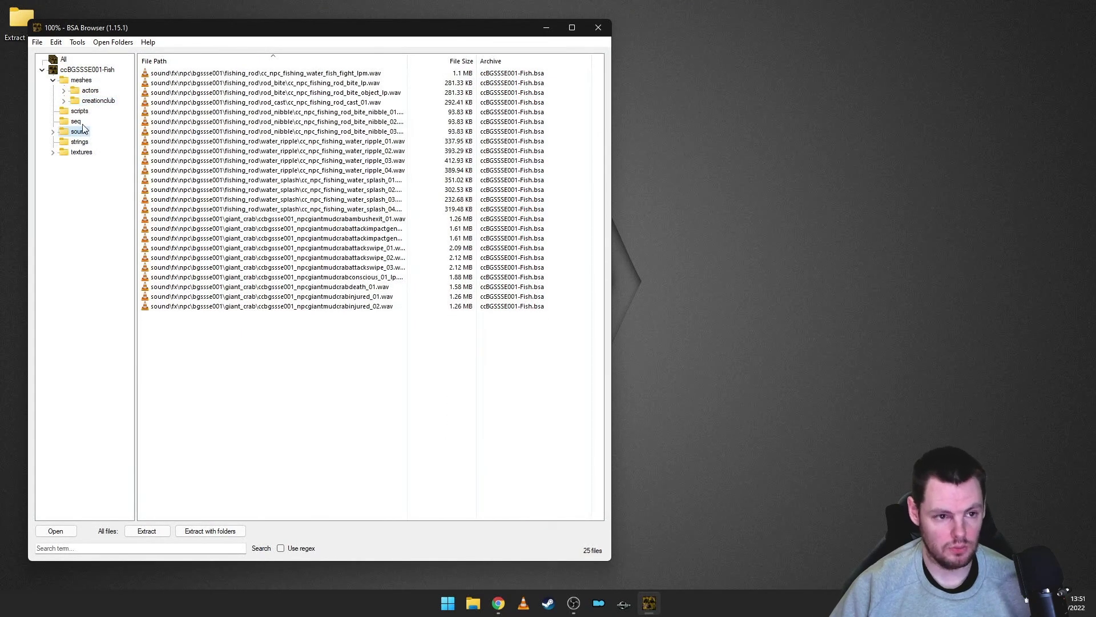
click(108, 73)
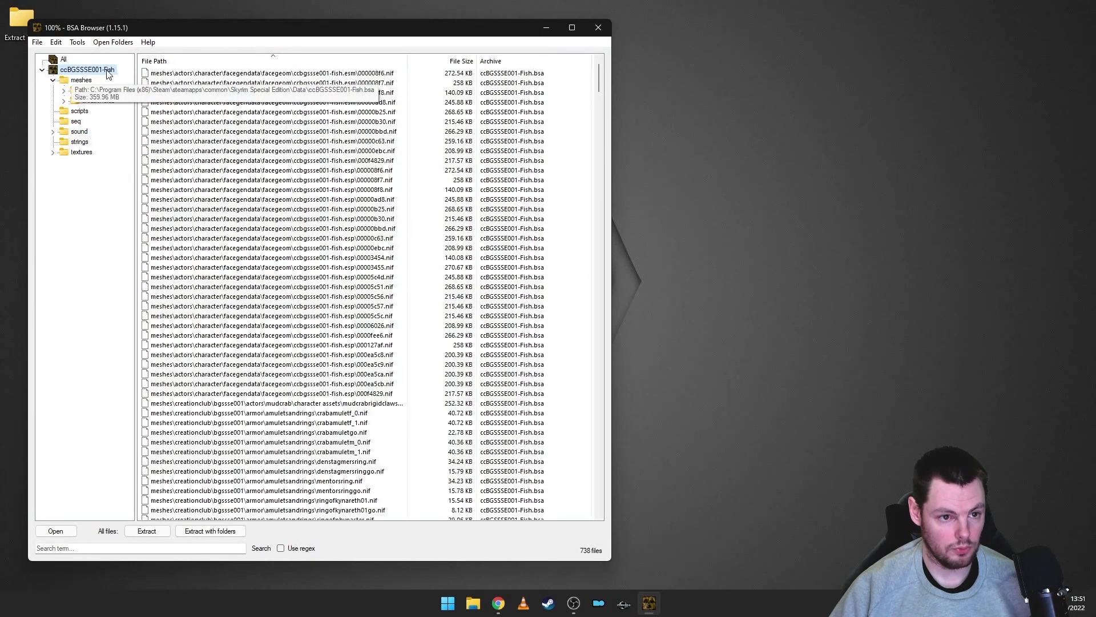
Extract all files with folders into Desktop > Extract Test
click(199, 531)
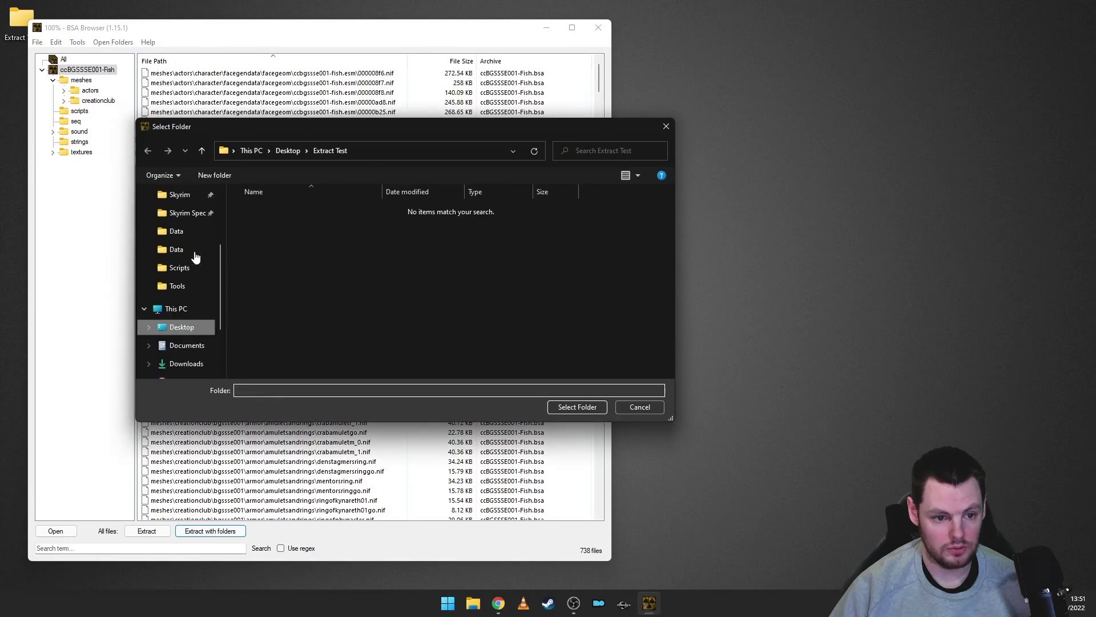
scroll(190, 230, up, 1)
click(182, 217)
click(277, 210)
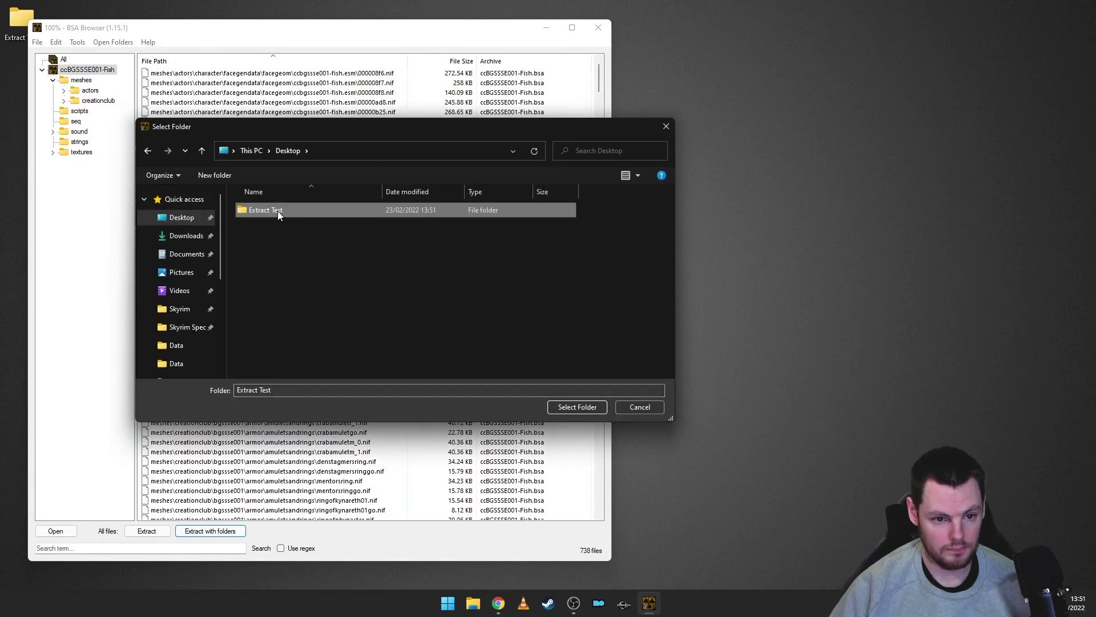
click(573, 408)
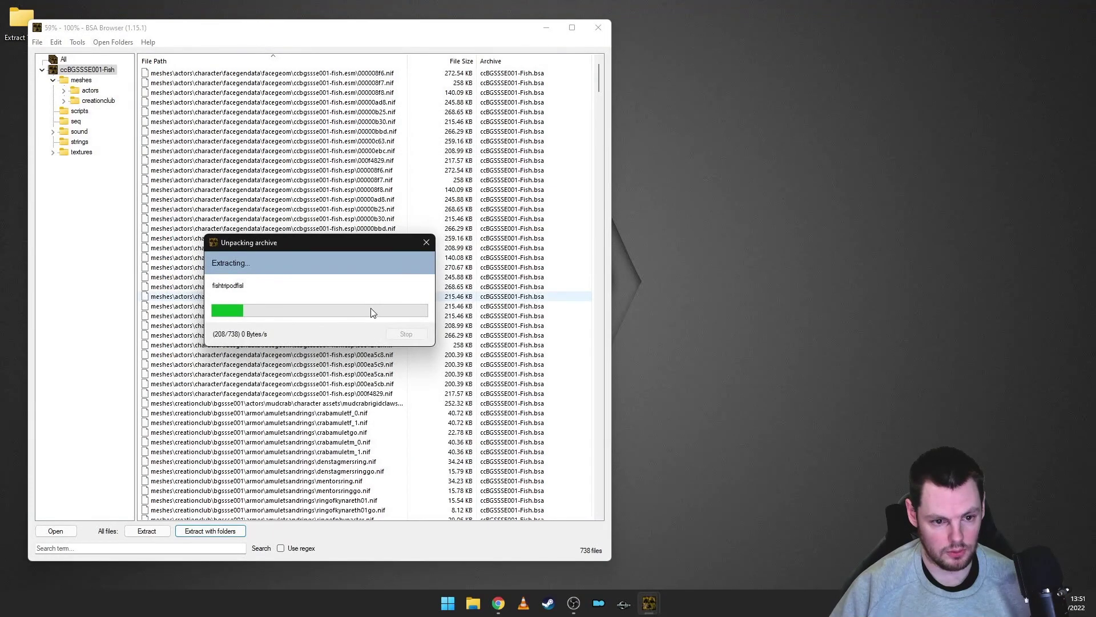
Open Extract Test, scroll through the 182 .pex files in scripts, then return to the six folders
double_click(21, 24)
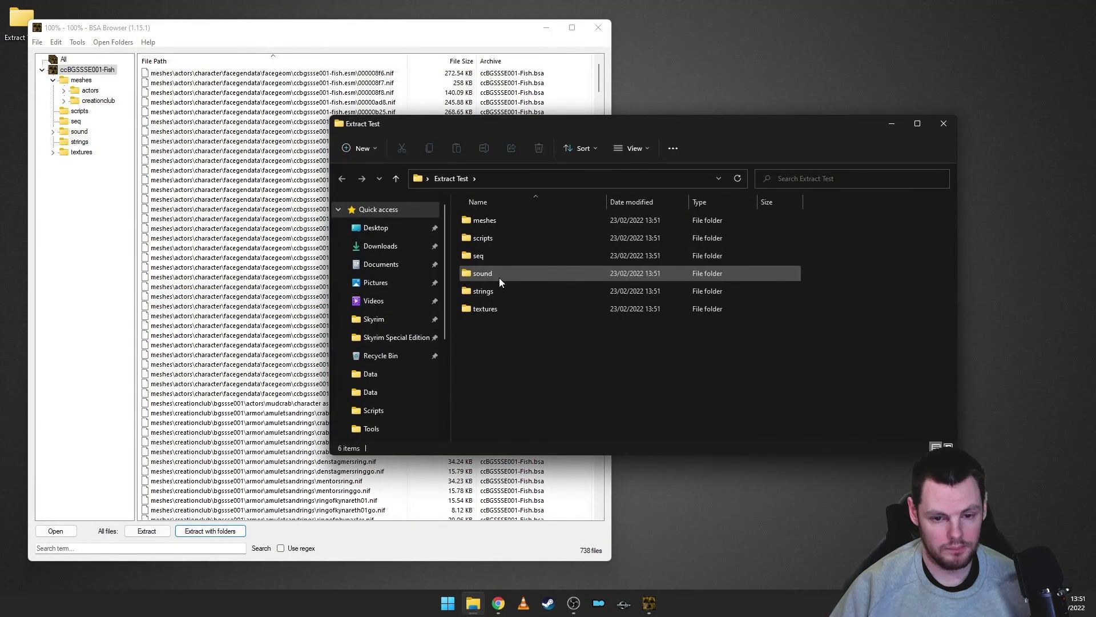
double_click(497, 238)
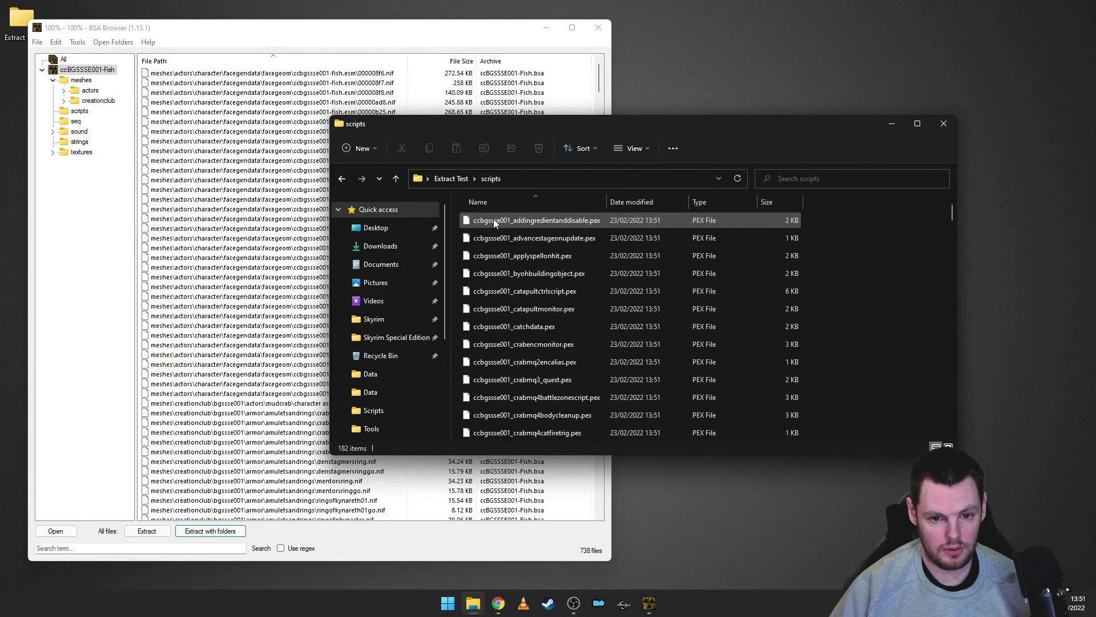
scroll(552, 269, down, 20)
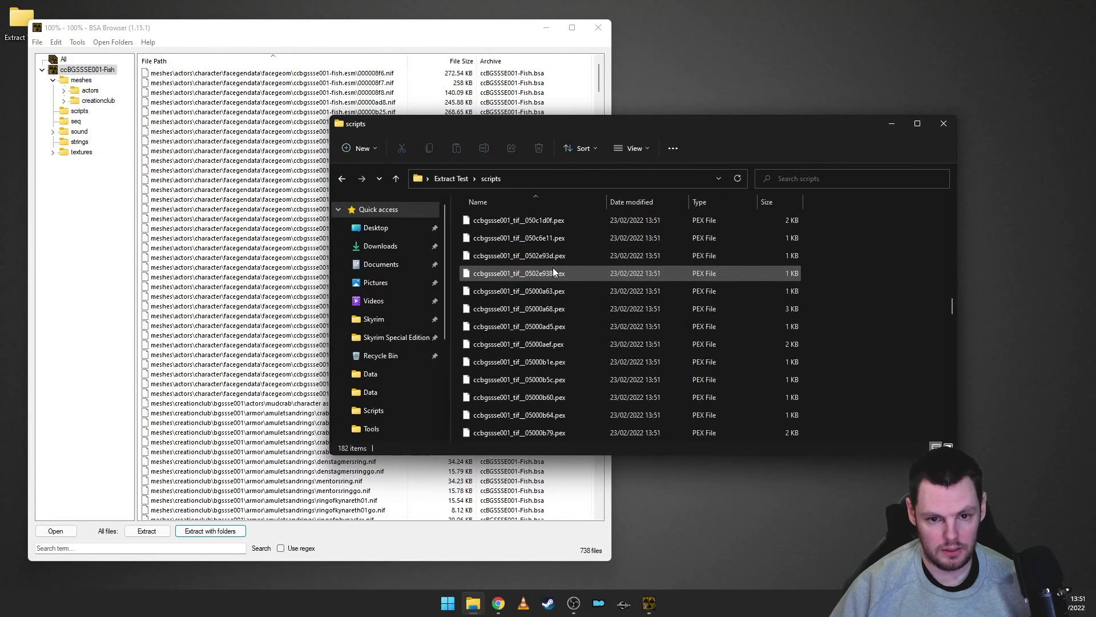
scroll(553, 269, down, 4)
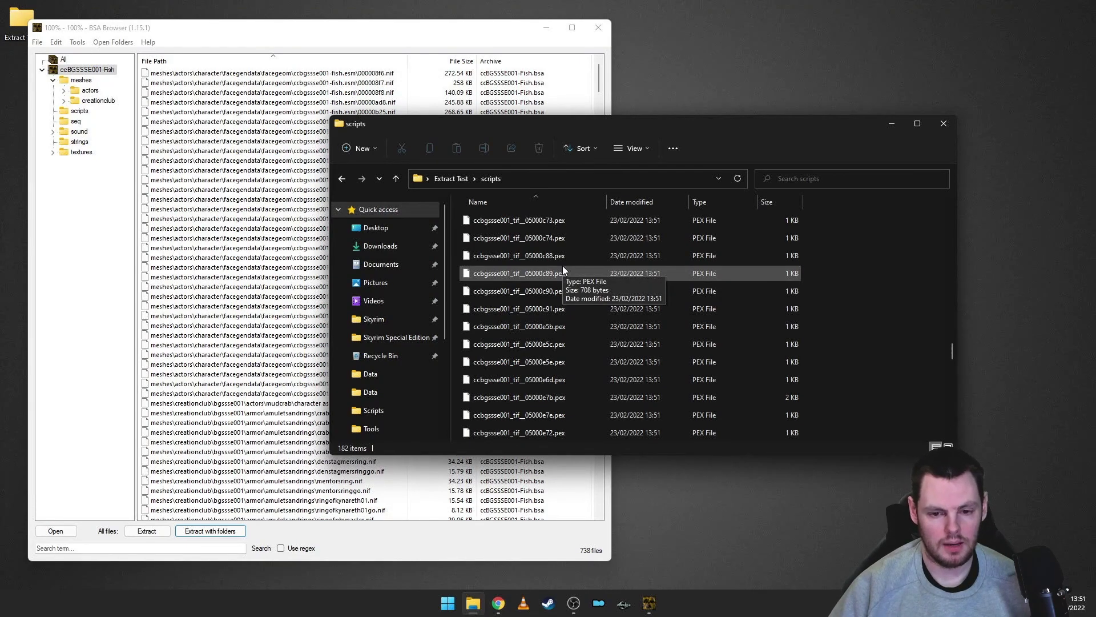
scroll(563, 268, down, 5)
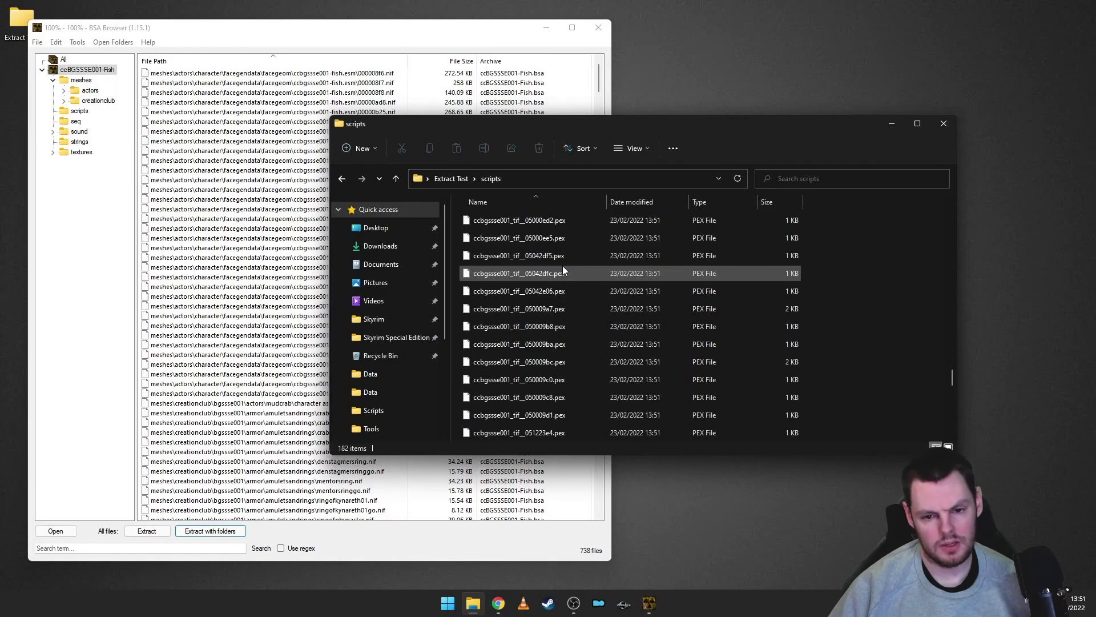
scroll(563, 268, down, 10)
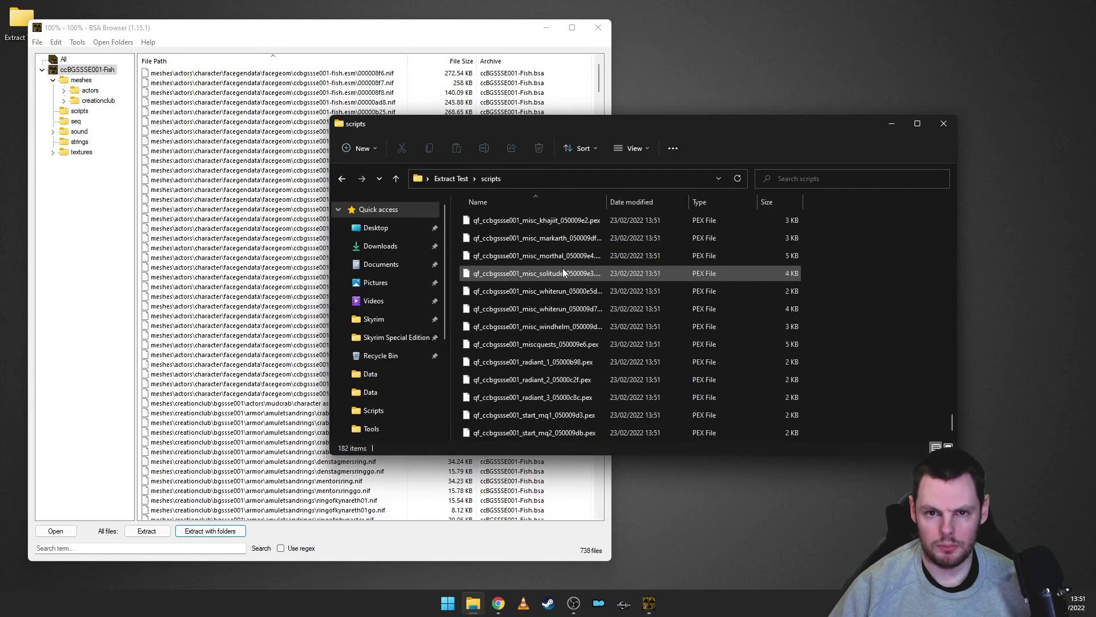
click(342, 179)
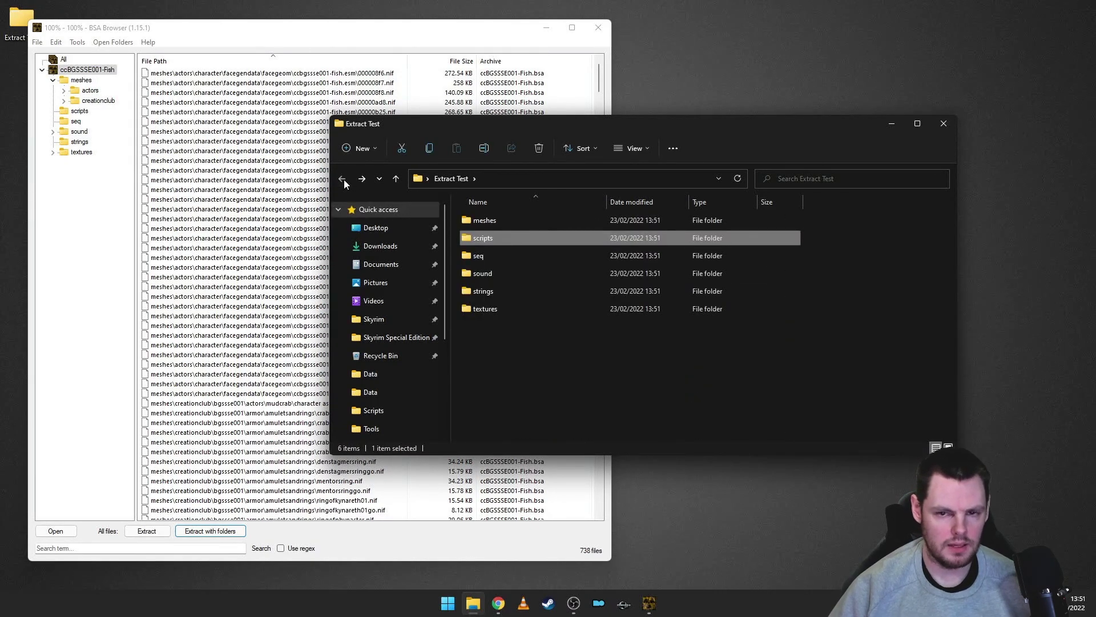
click(571, 361)
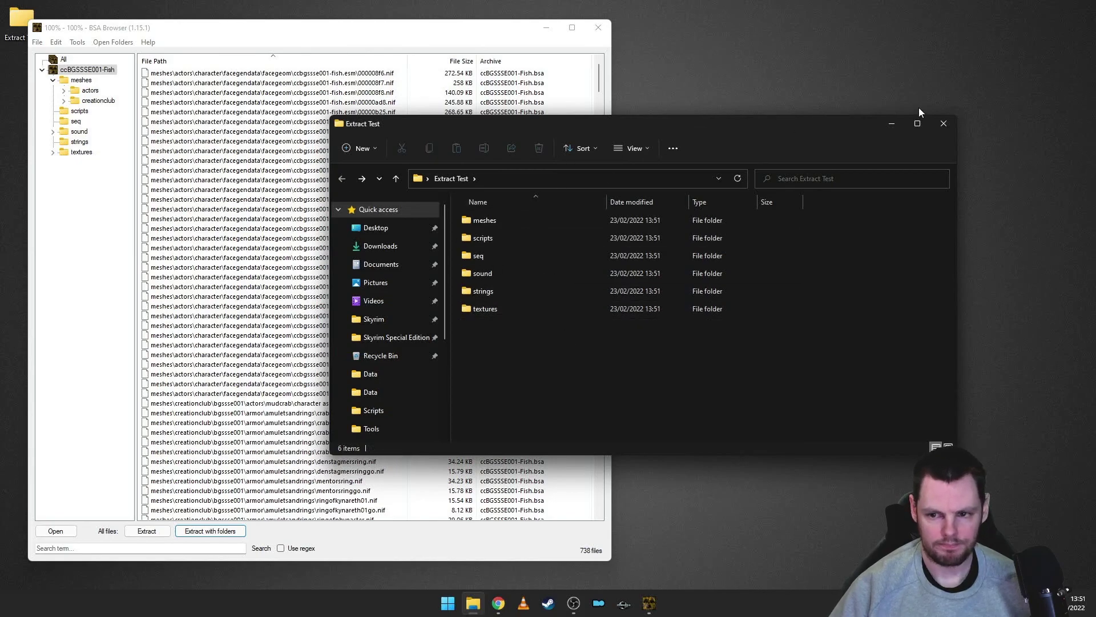
Close the Extract Test Explorer window and look through the File and Edit menus
click(944, 124)
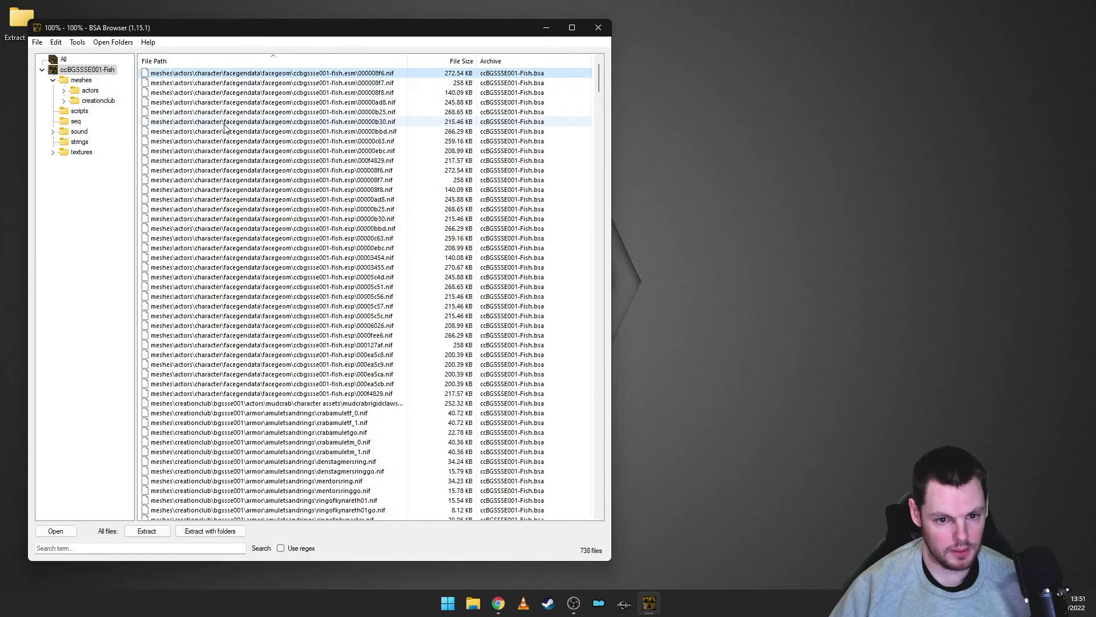
click(37, 42)
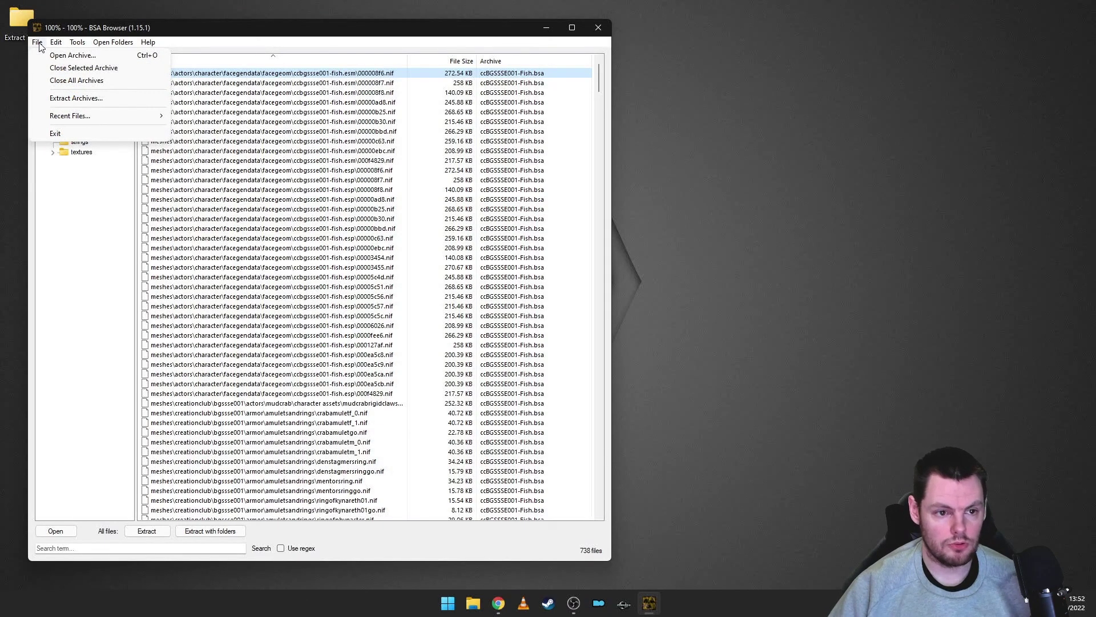
mouse_move(58, 46)
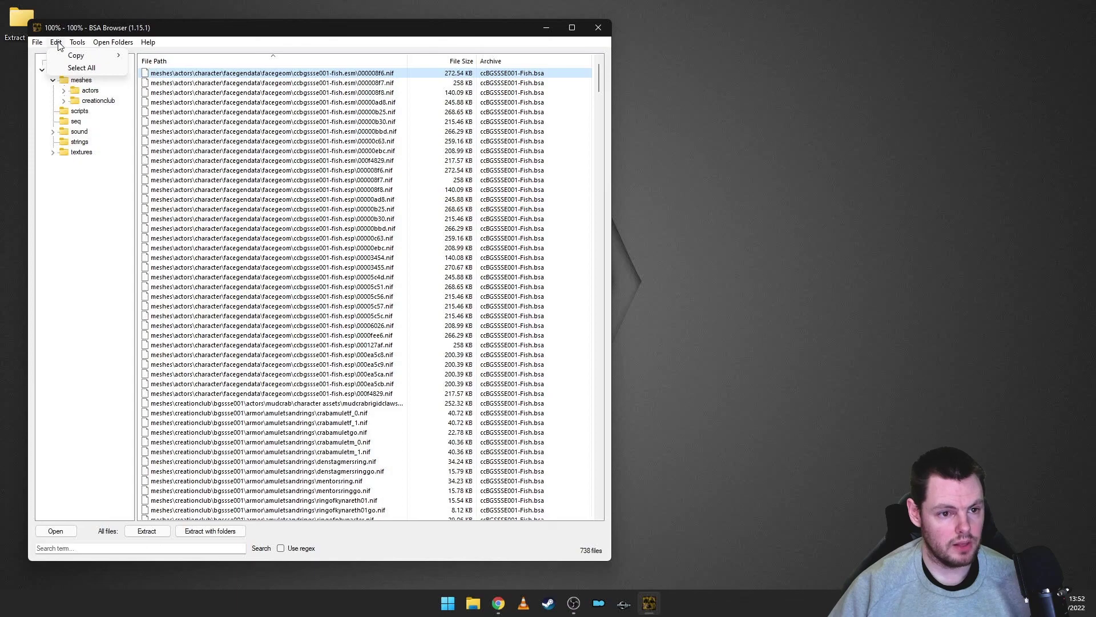
Review the General, Quick Extract, Preview and Extraction tabs in Options, then cancel without changes
click(89, 57)
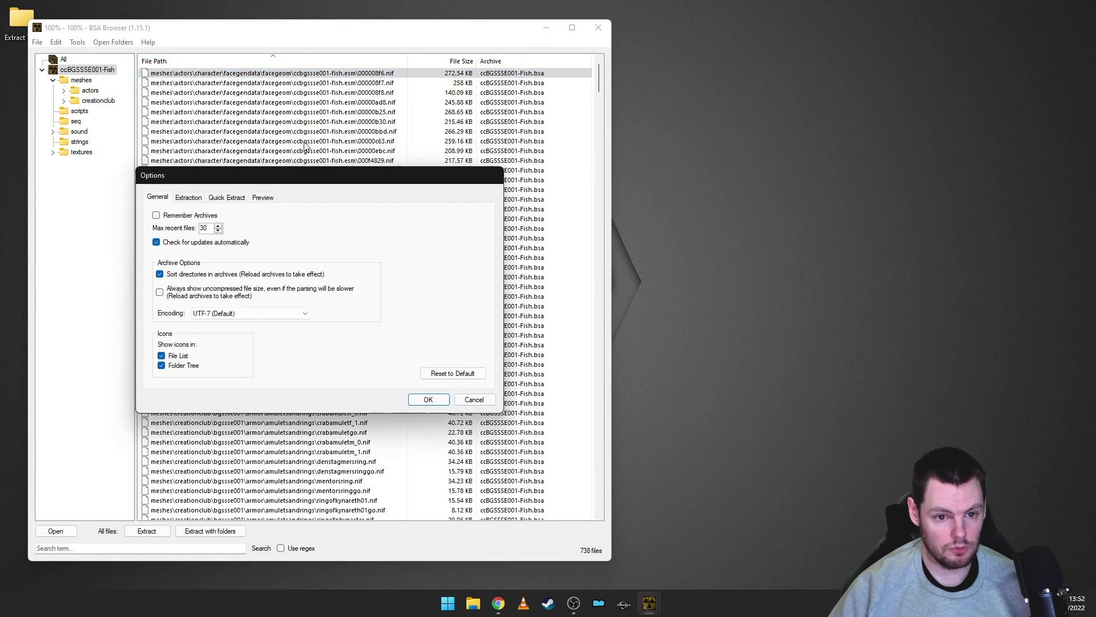
drag(314, 174, 354, 191)
click(280, 211)
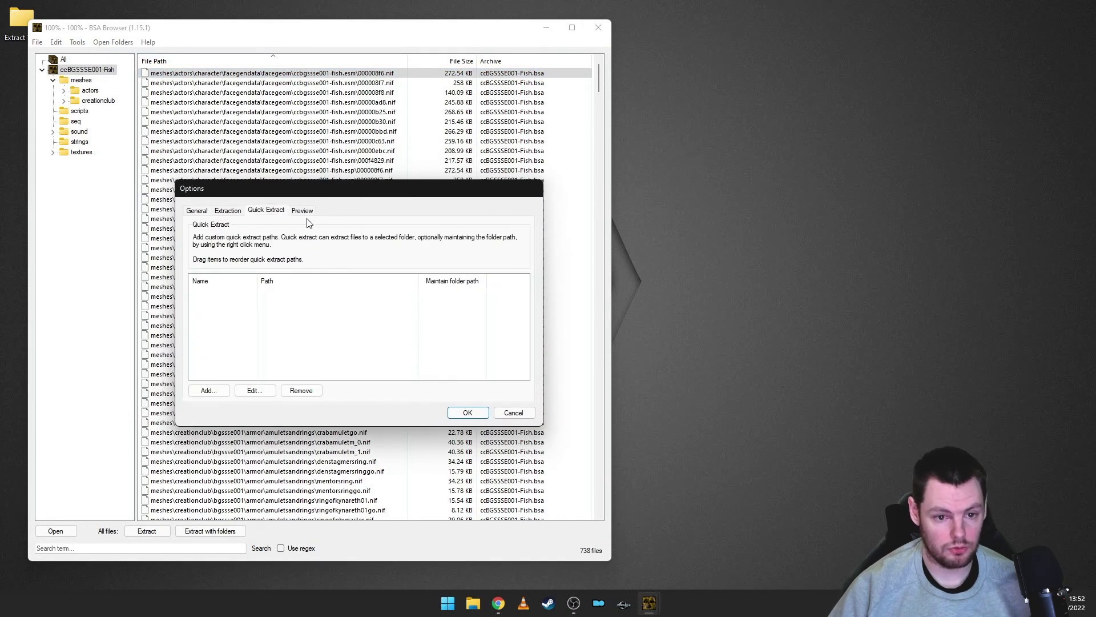
click(302, 211)
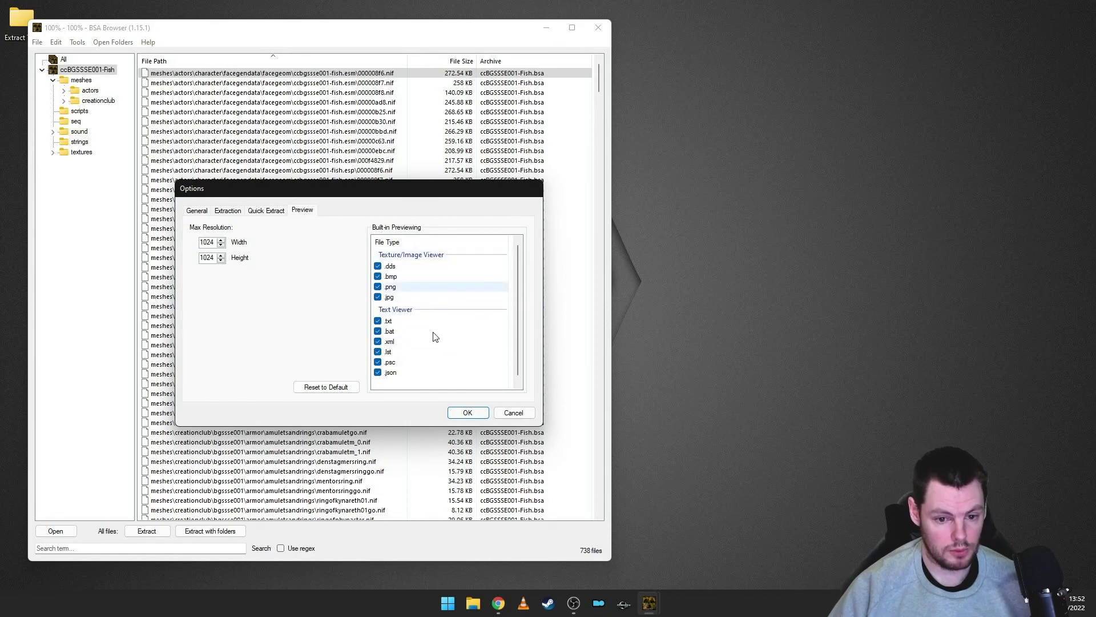
click(229, 212)
click(201, 213)
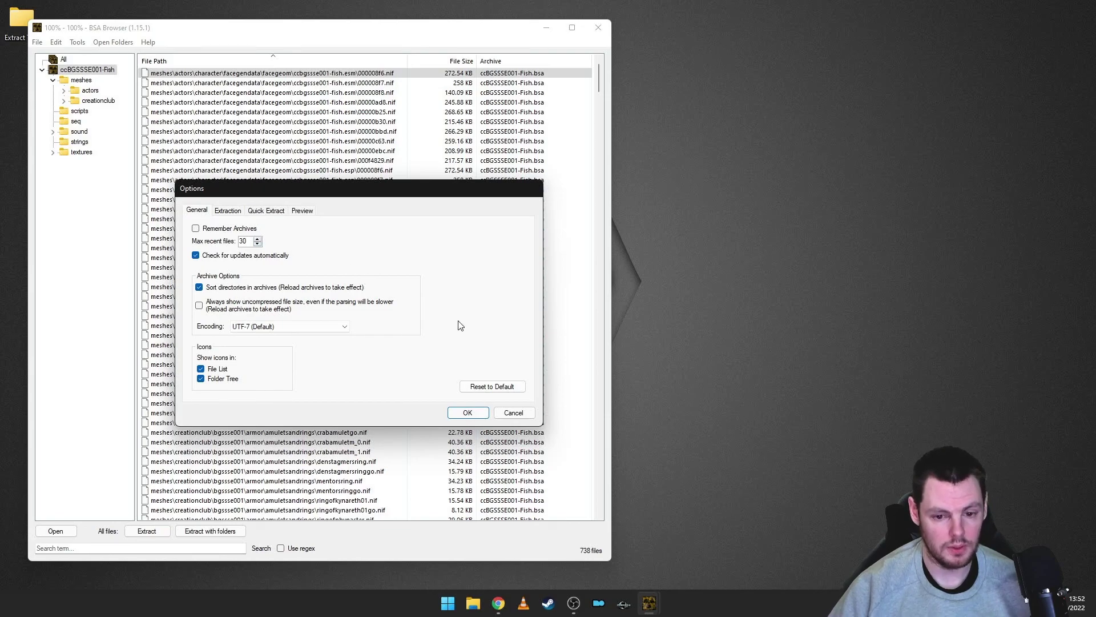
click(505, 413)
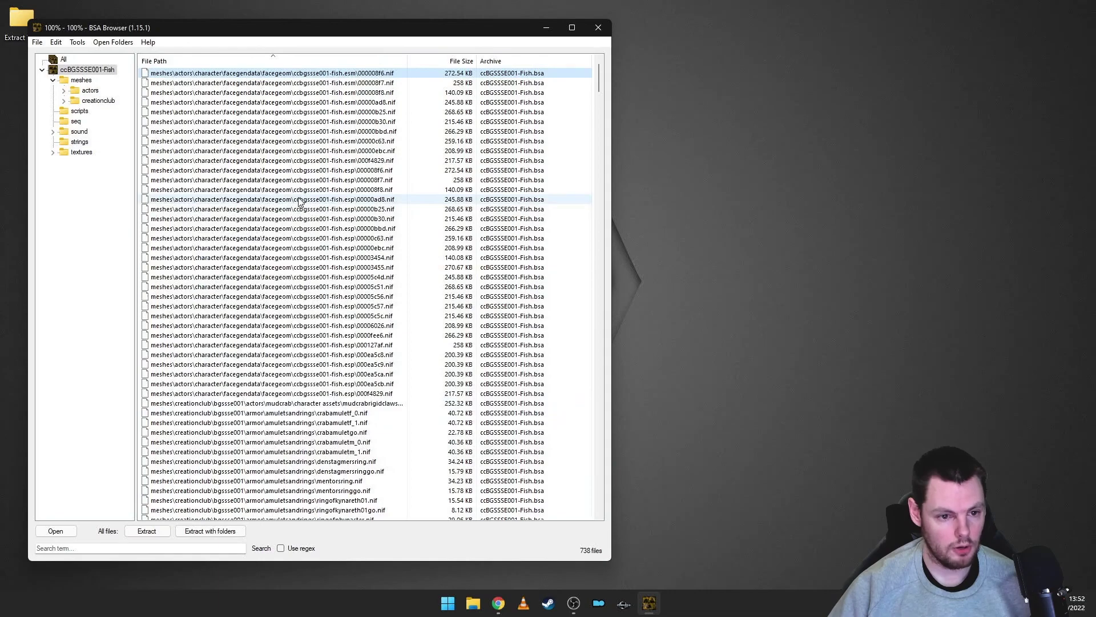